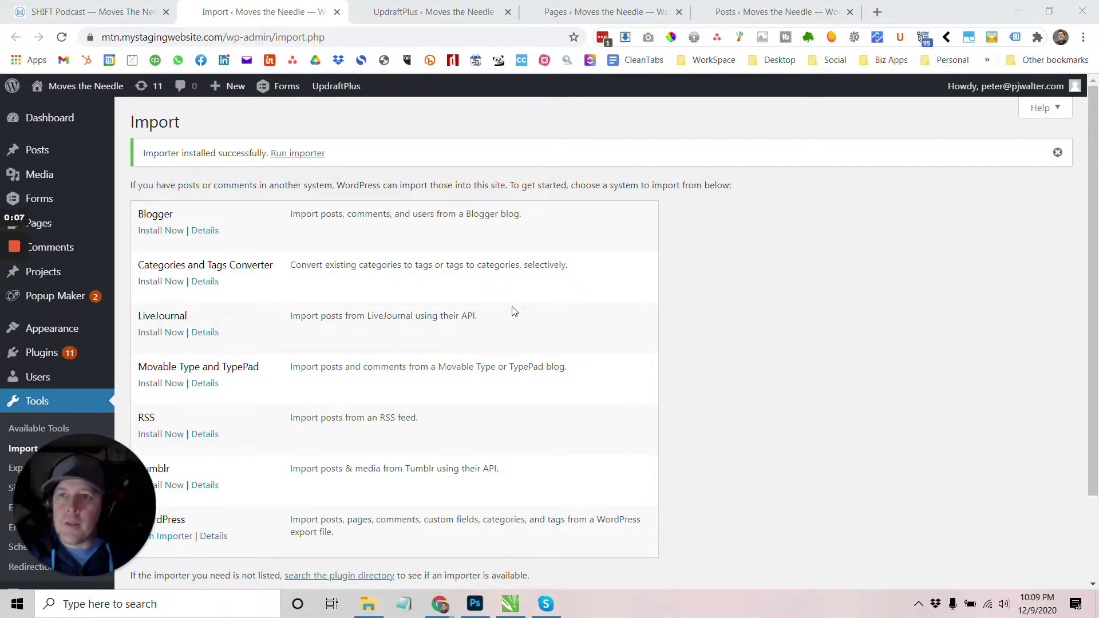
Export the Squarespace site in WordPress format, keeping Podcast as the blog to export.
left_click(53, 14)
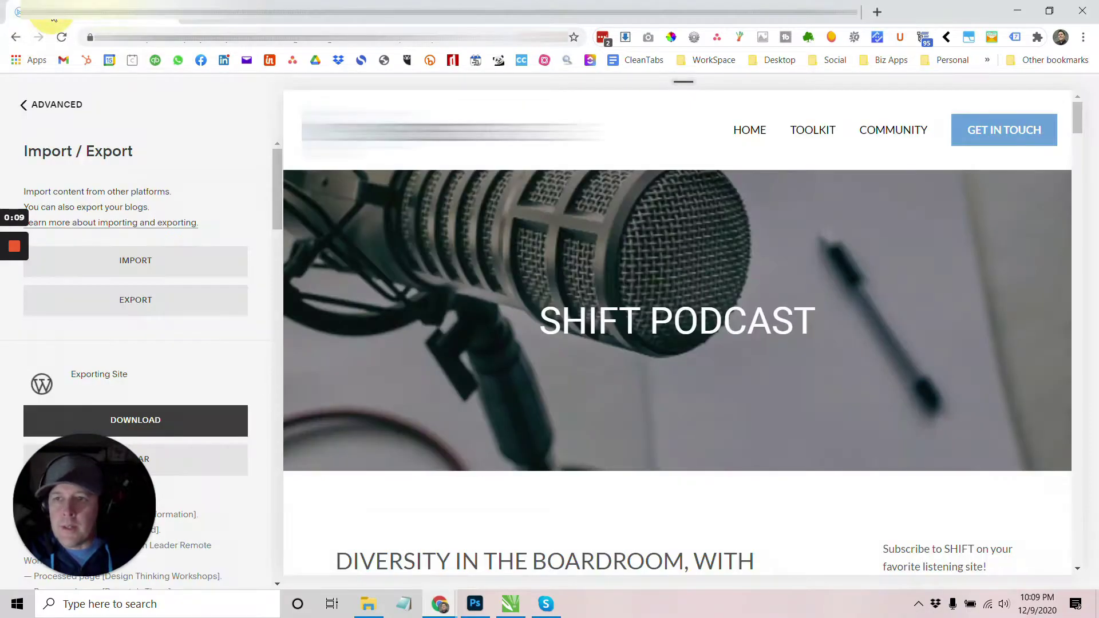
left_click(135, 301)
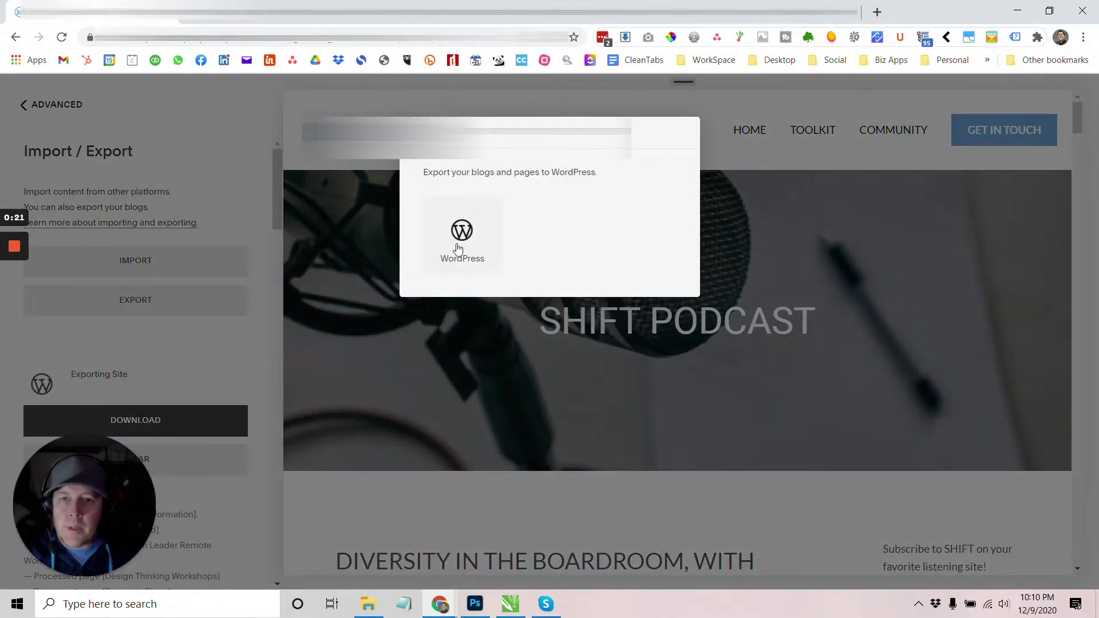
left_click(458, 248)
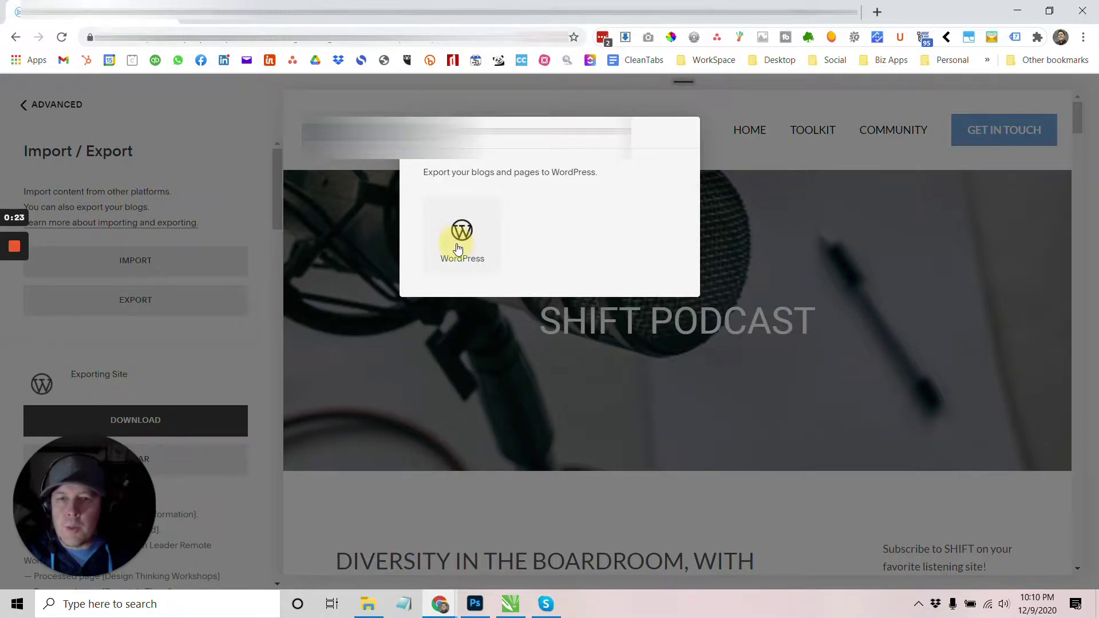
left_click(488, 247)
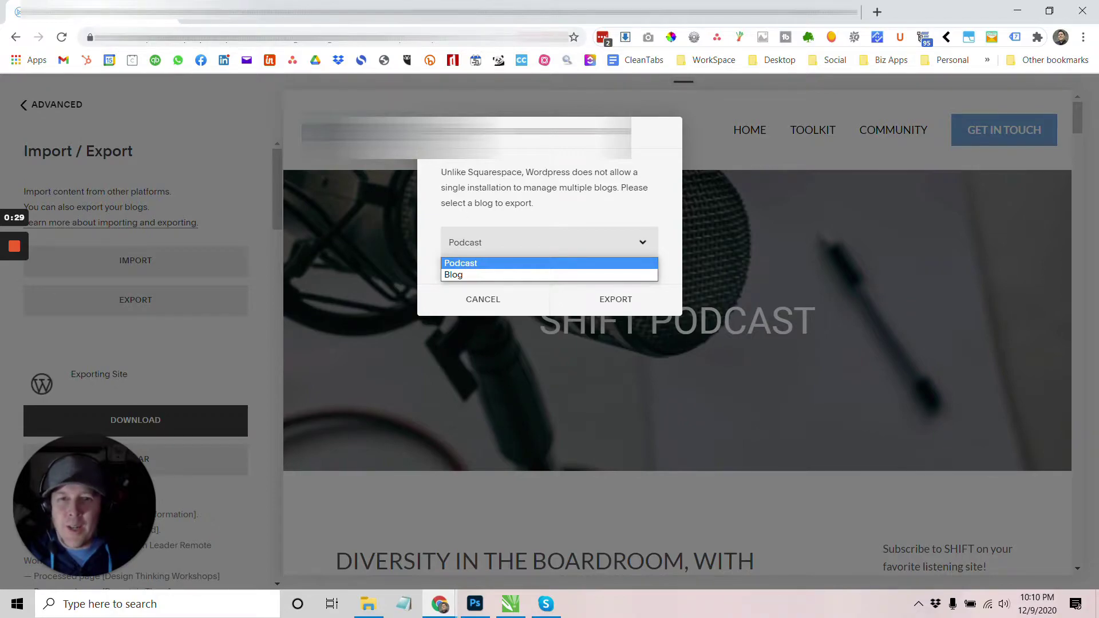
left_click(547, 205)
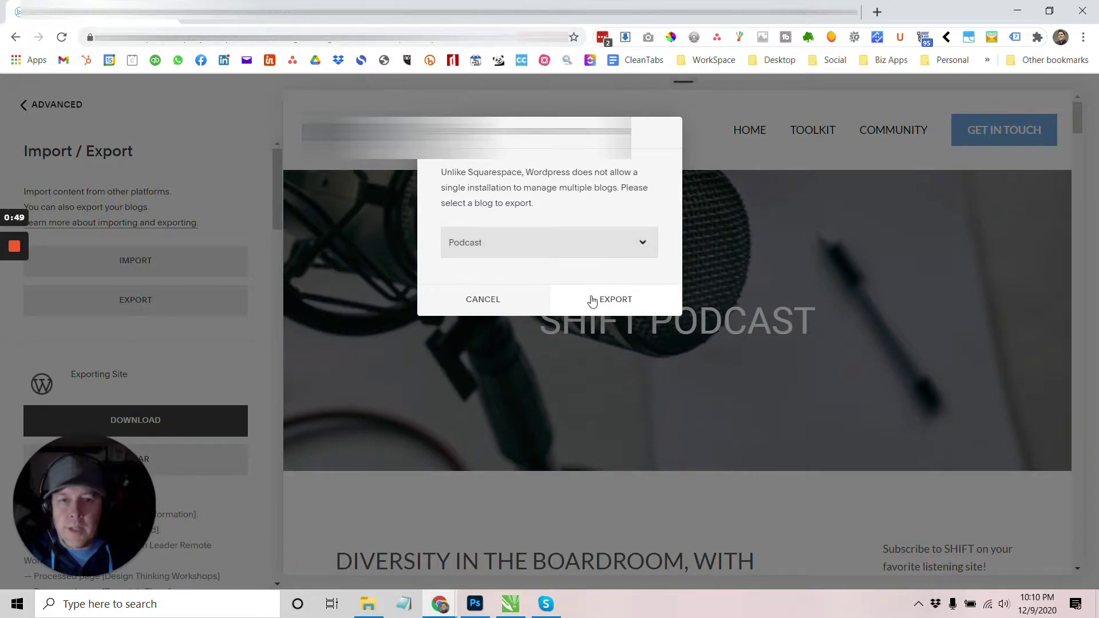
left_click(476, 301)
Scroll through the Squarespace export log of processed pages, then return to the WordPress Import screen.
scroll(206, 260, "down", 4)
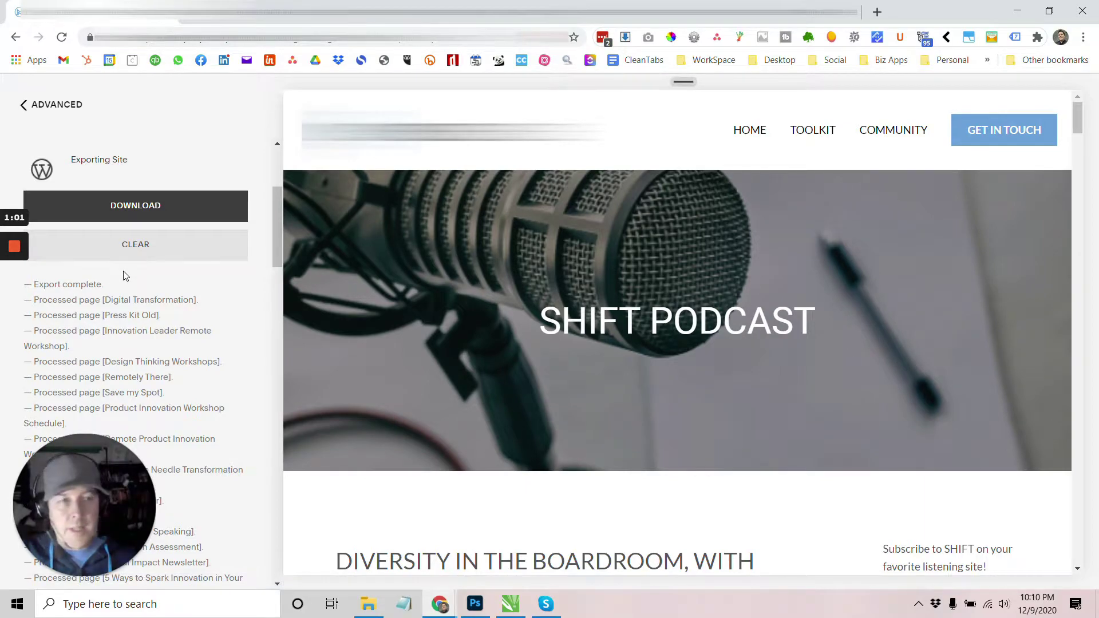
scroll(126, 276, "down", 2)
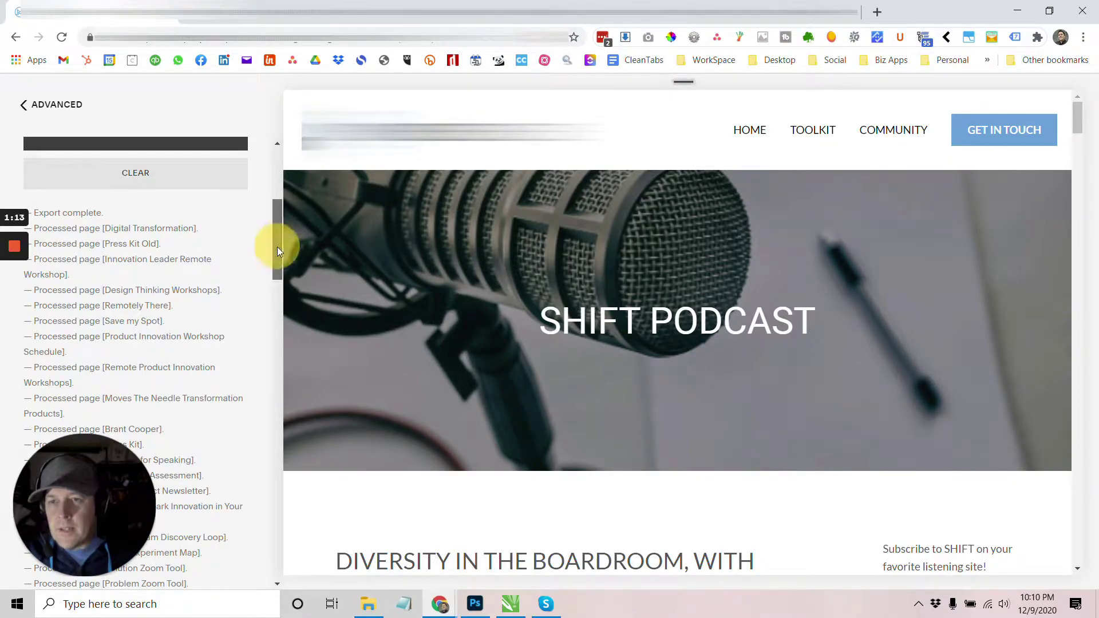
left_click_drag(277, 246, 272, 544)
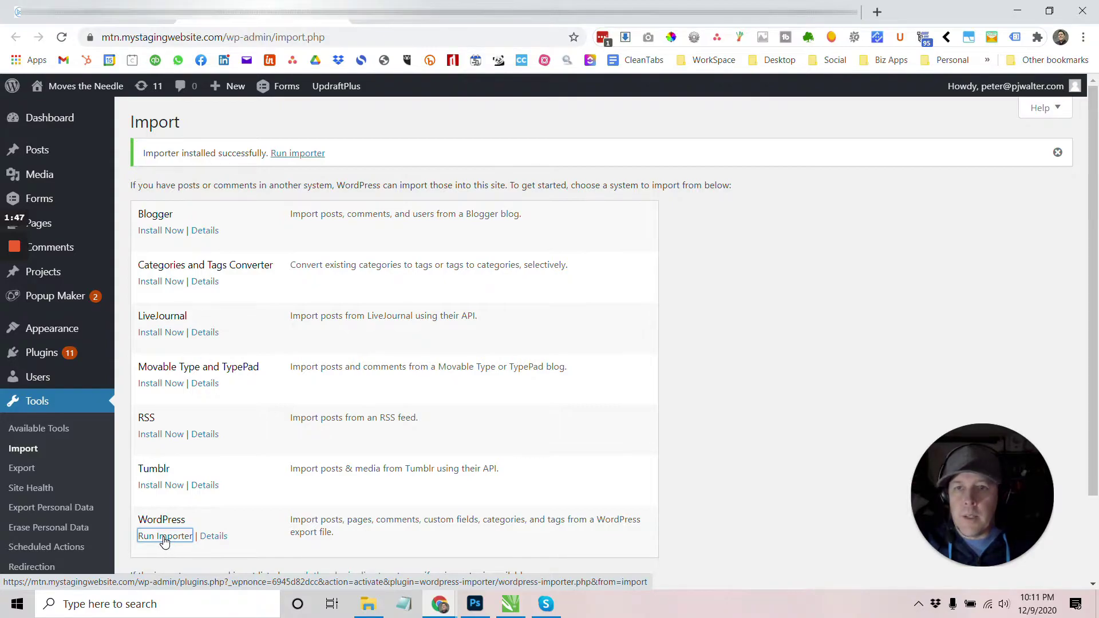
Launch the WordPress importer and select Squarespace-Wordpress-Export-12-08-2020 (1).xml from the Downloads folder.
left_click(164, 536)
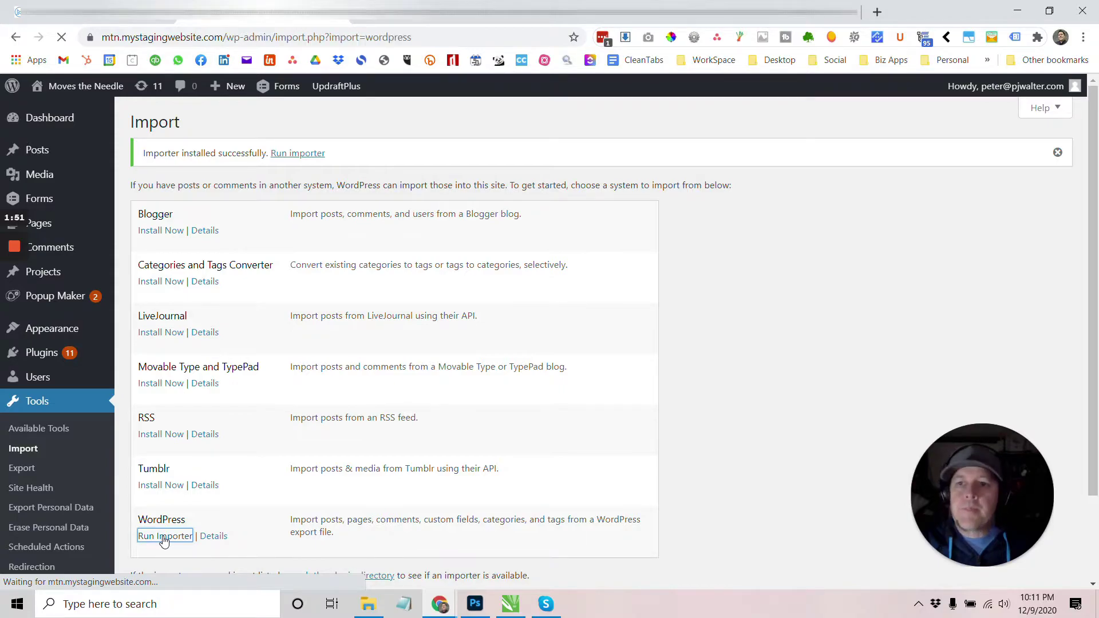
left_click(367, 201)
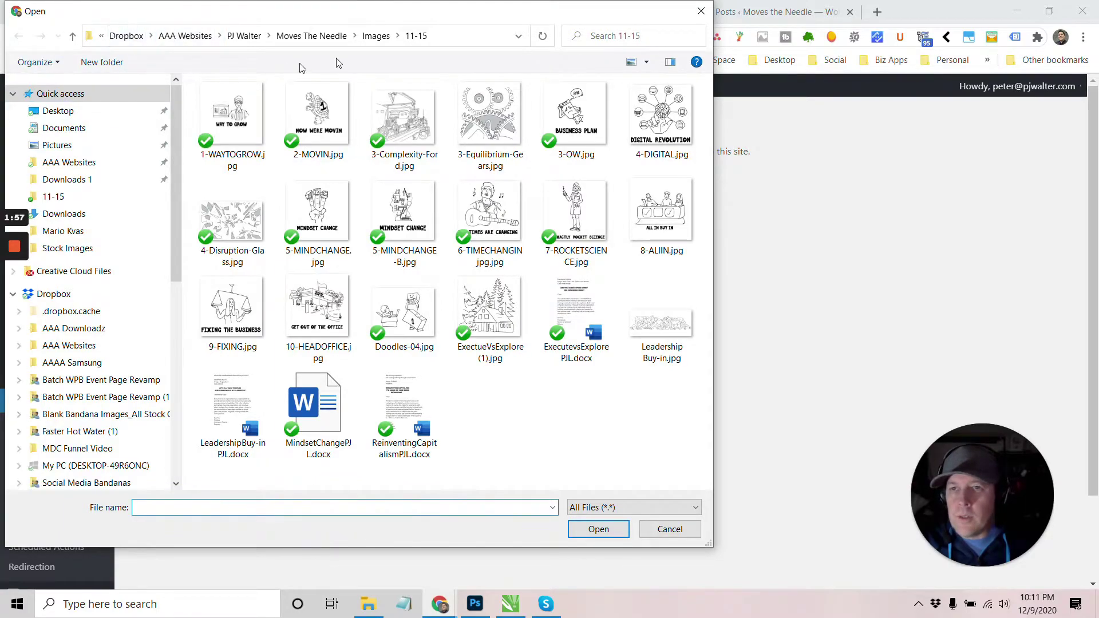
left_click(451, 34)
type("Downloads")
key("Return")
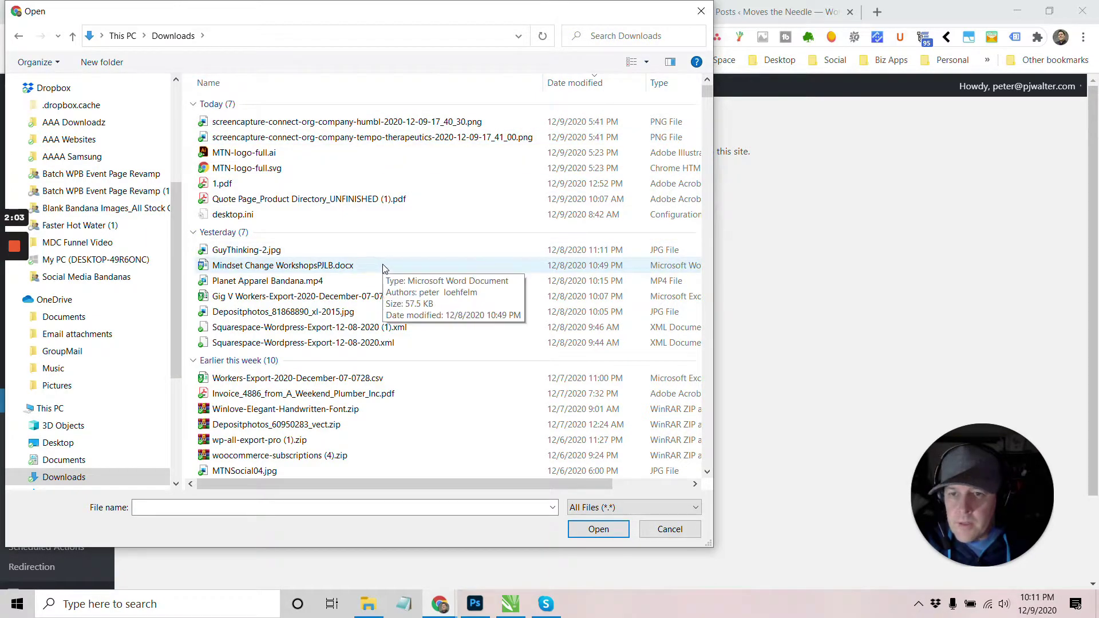
left_click(406, 327)
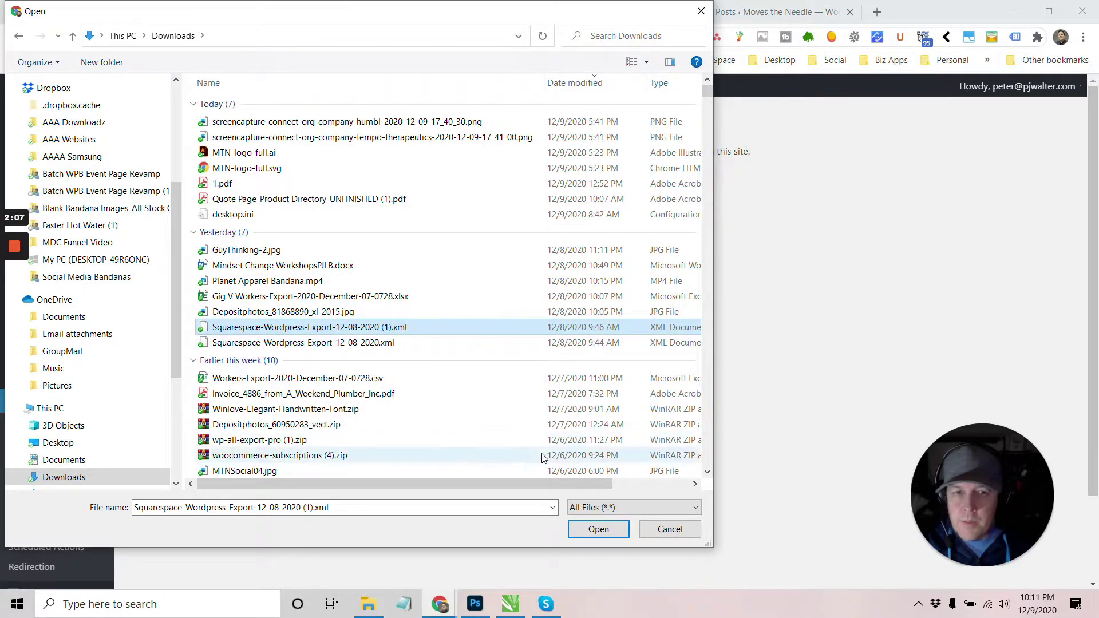
left_click(595, 530)
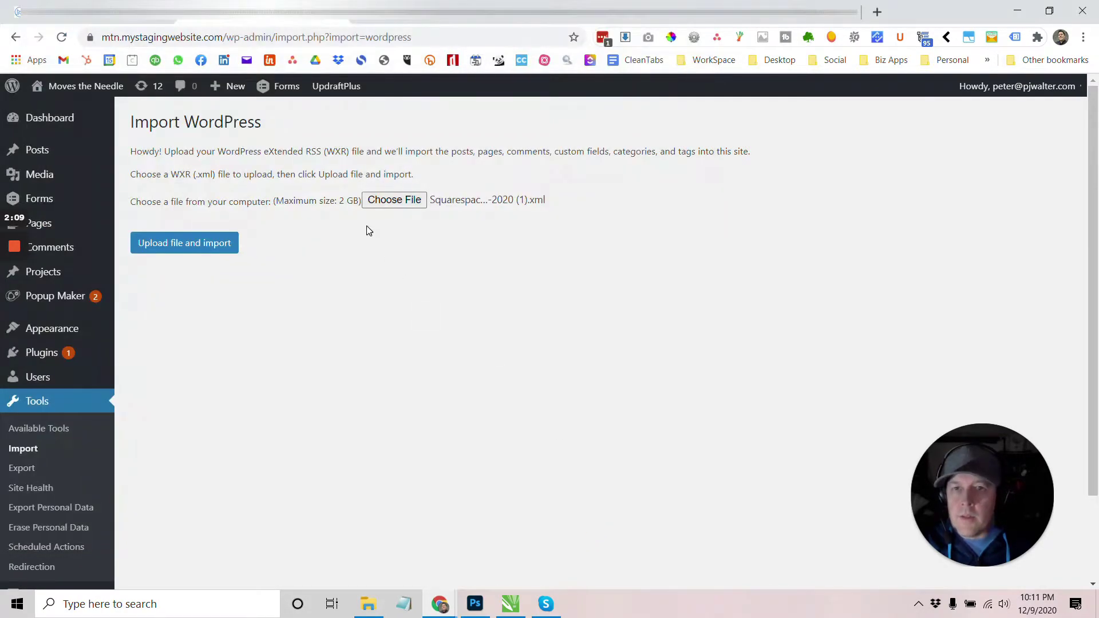
left_click(218, 246)
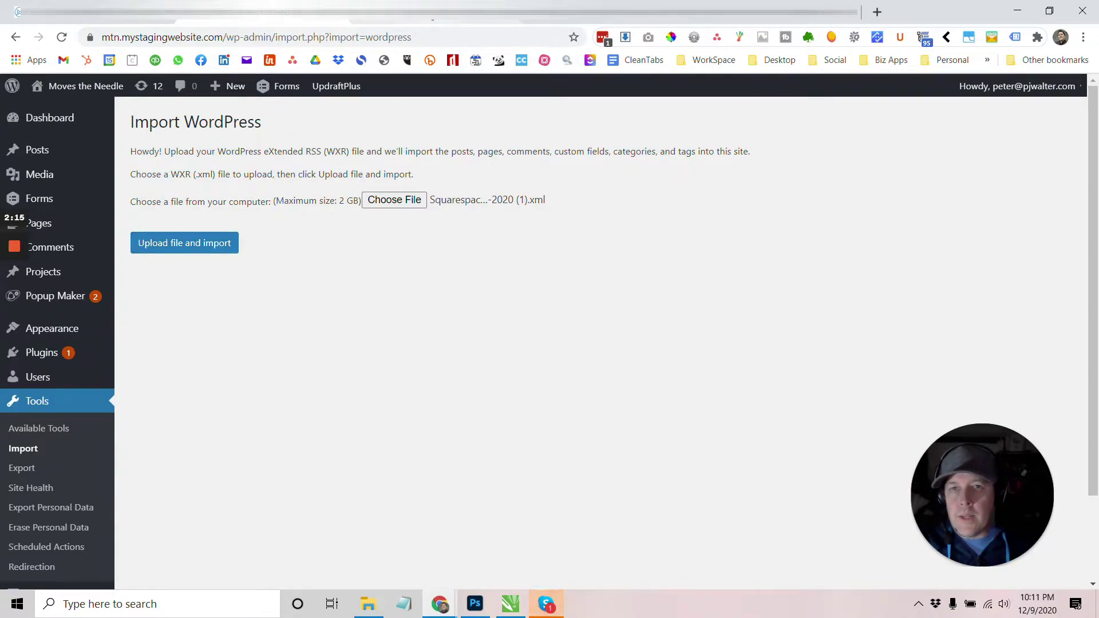
left_click(424, 12)
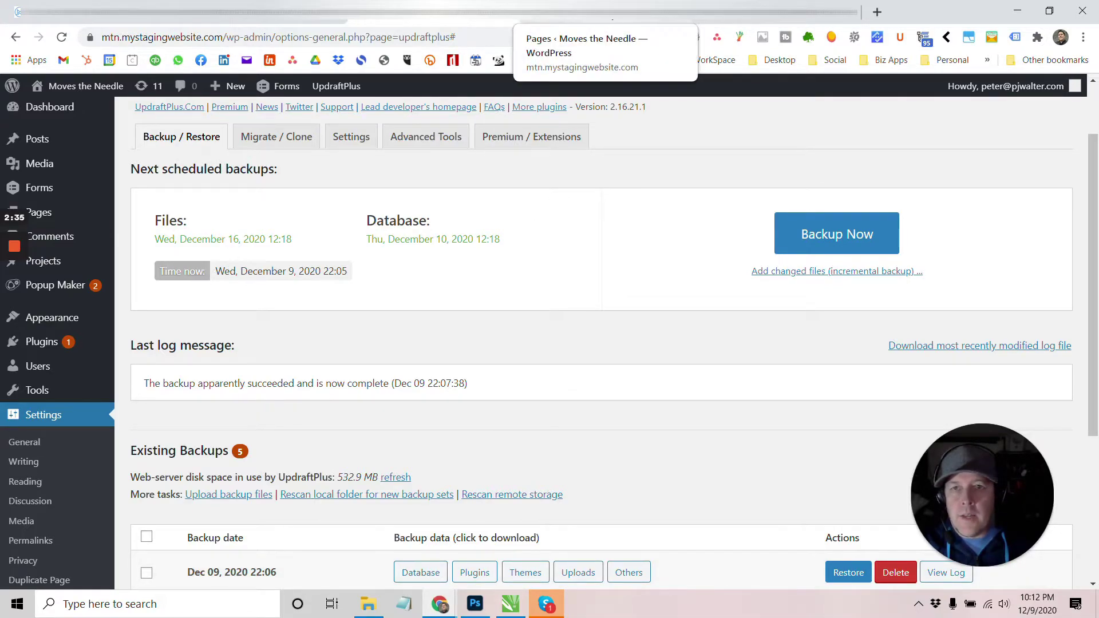
left_click(610, 12)
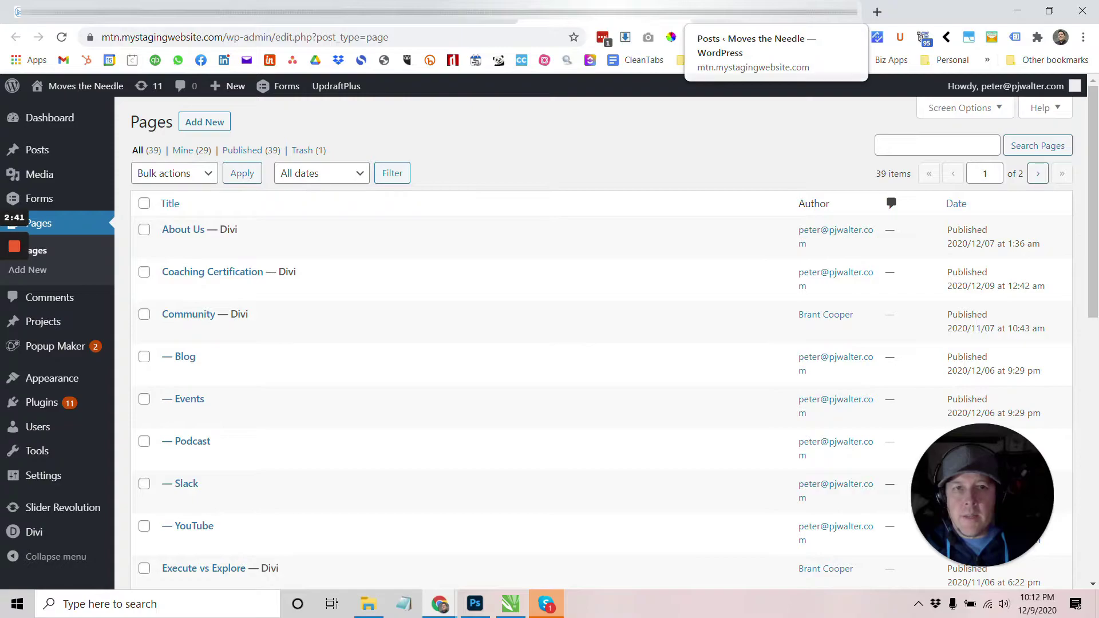
left_click(761, 13)
left_click(235, 12)
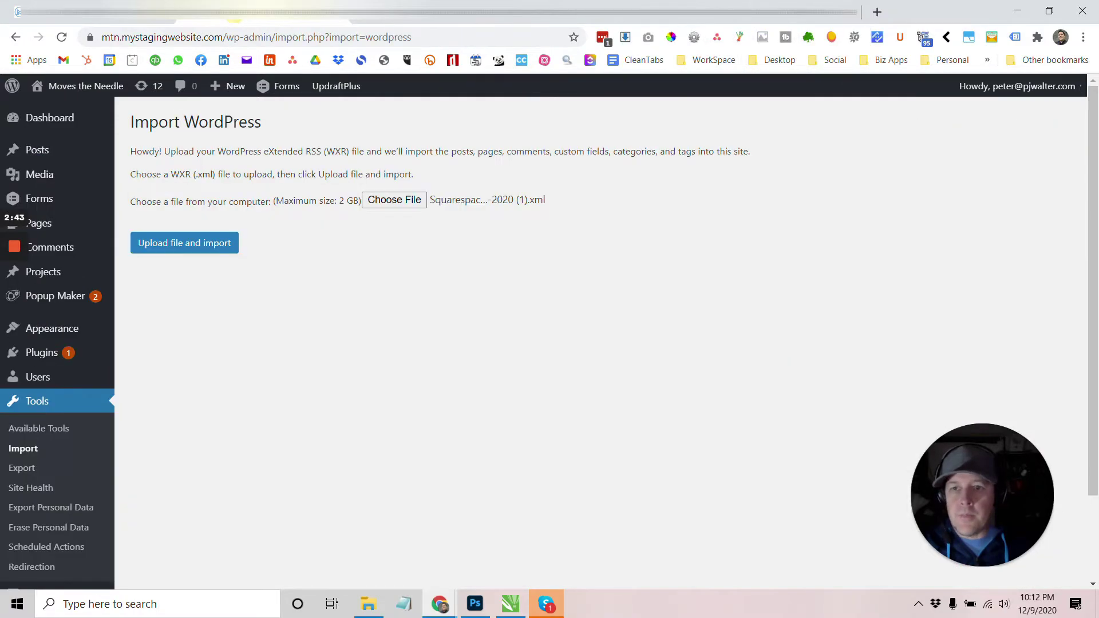
Upload the XML, map the five imported authors to existing users, and enable attachment downloading.
left_click(166, 242)
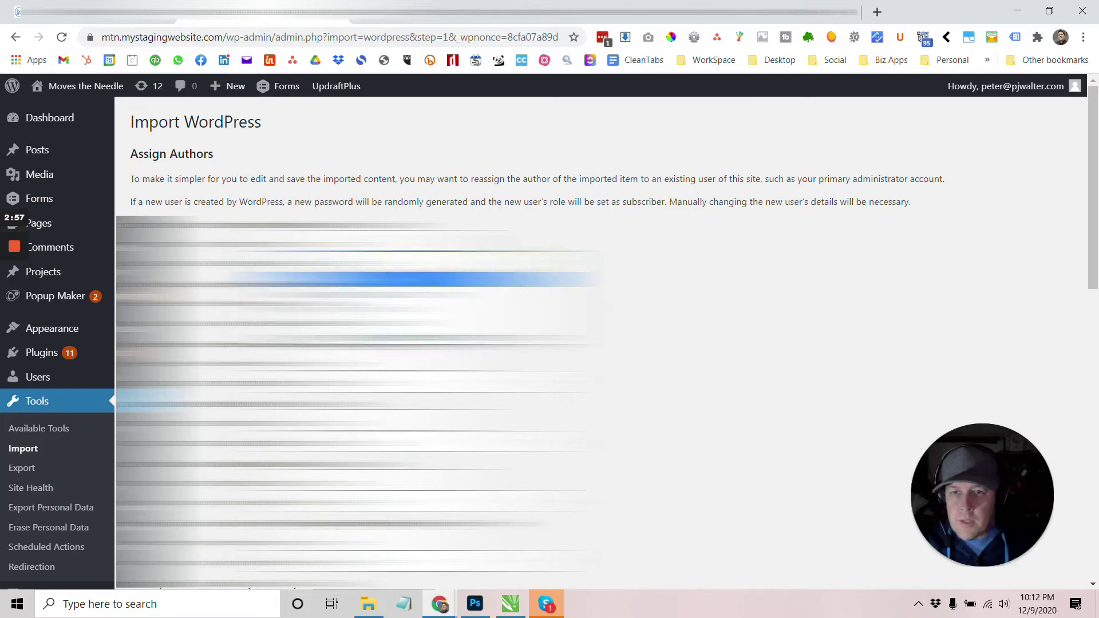
left_click(400, 279)
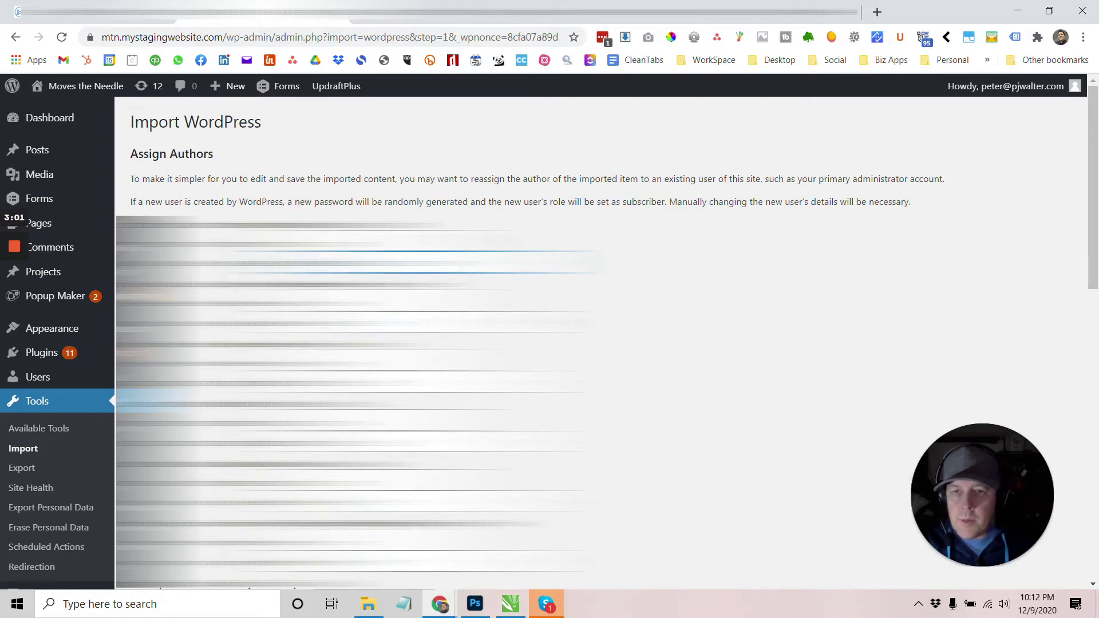
left_click(401, 300)
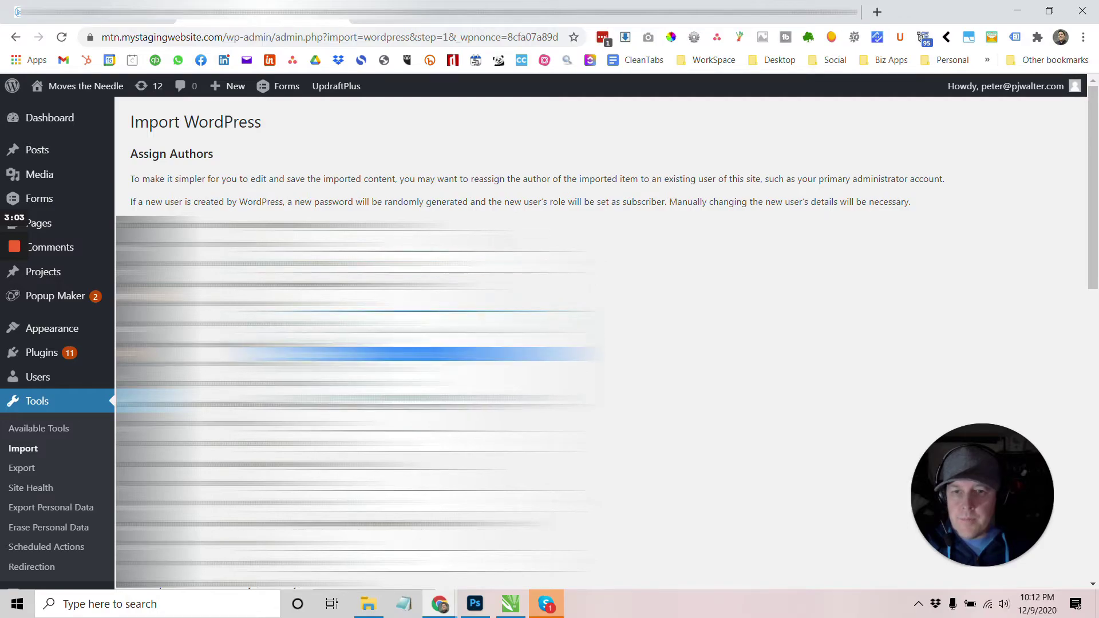
left_click(401, 354)
left_click(400, 382)
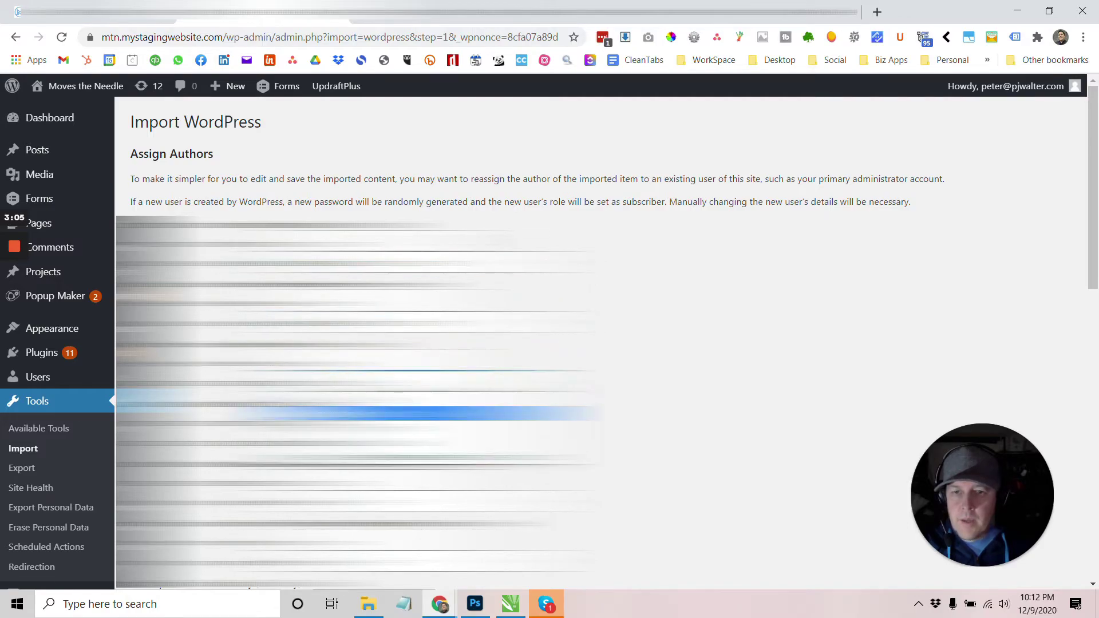
left_click(401, 407)
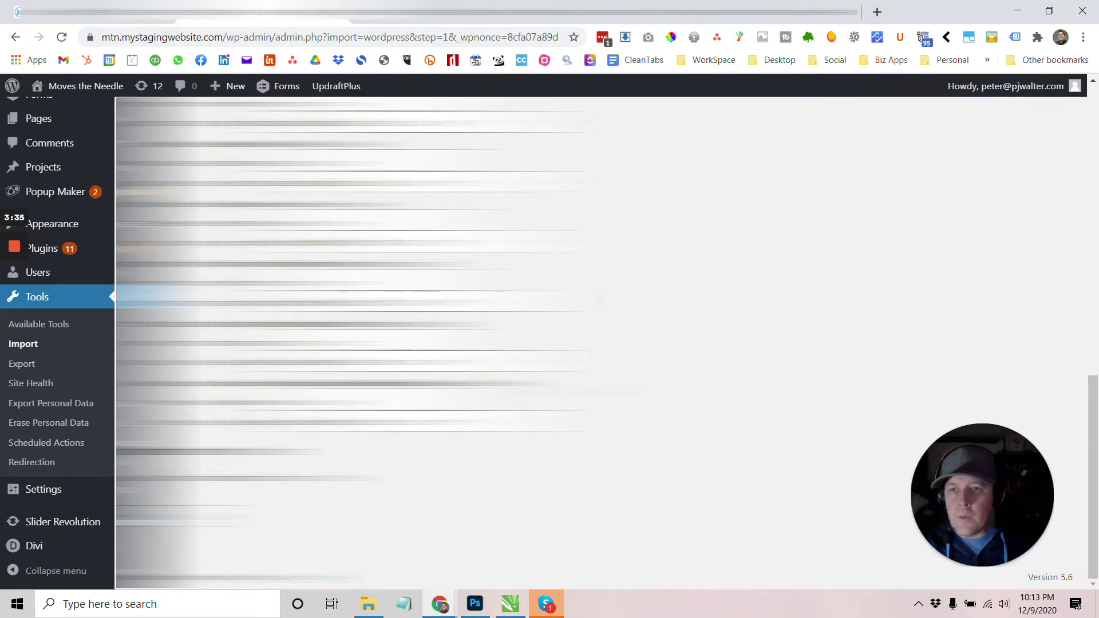
left_click(136, 478)
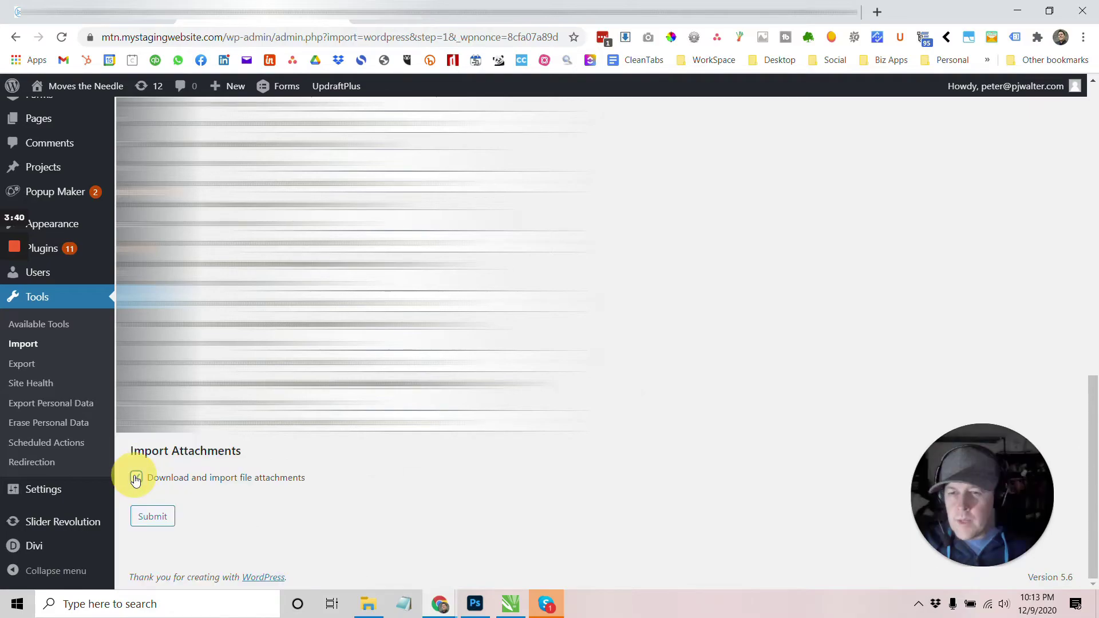
Submit the import, noting Videos, Blog, Resources, Community and Shiftkit already exist, then reload All Pages.
left_click(154, 519)
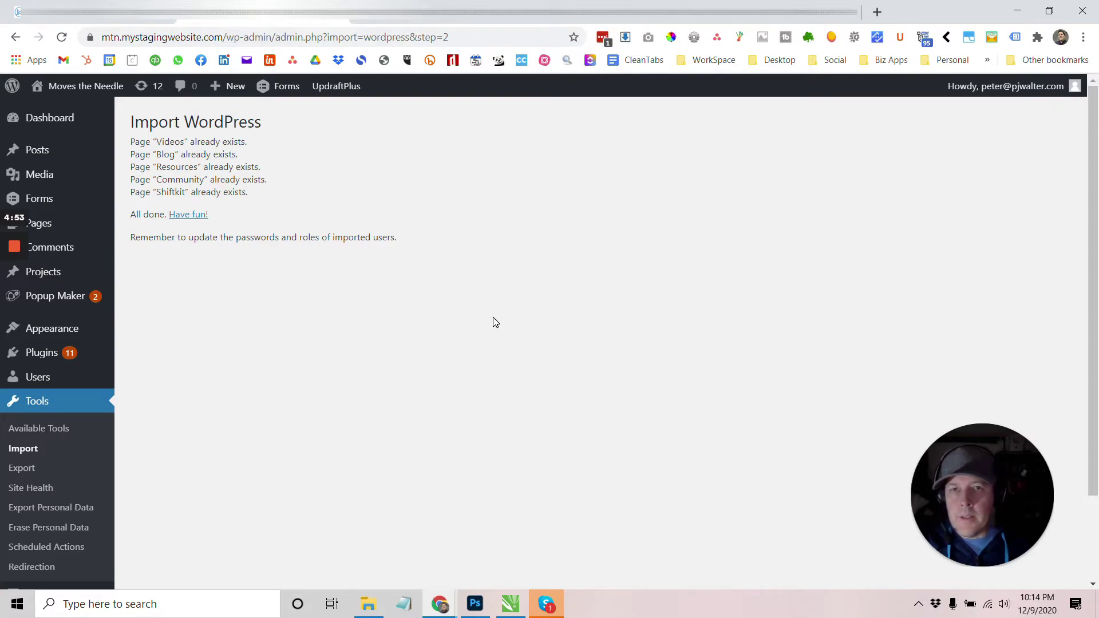
left_click(590, 60)
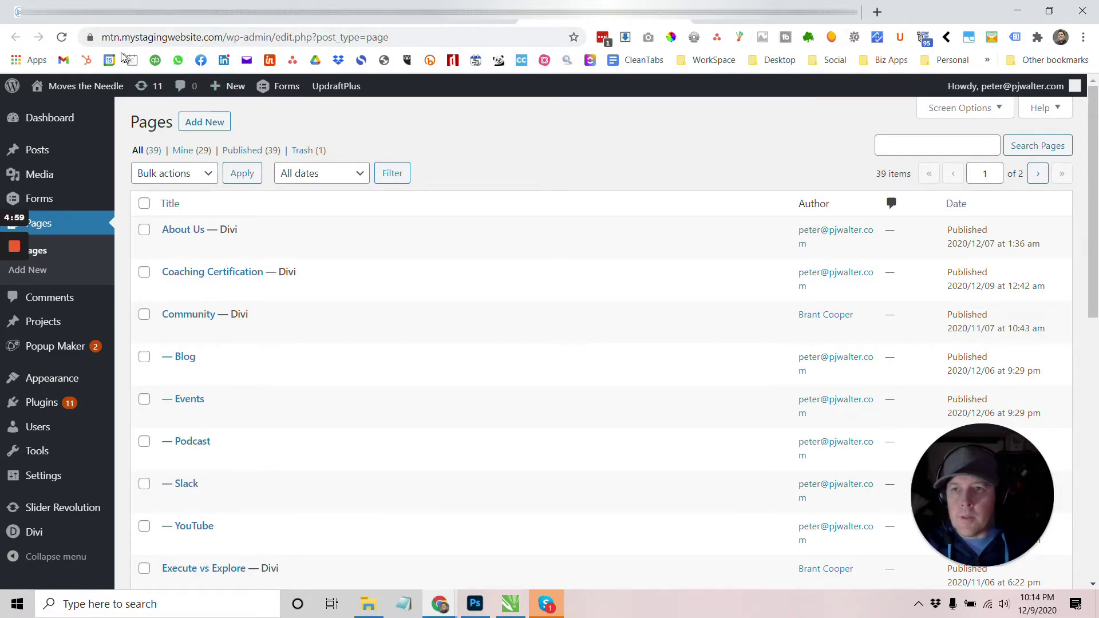
left_click(62, 37)
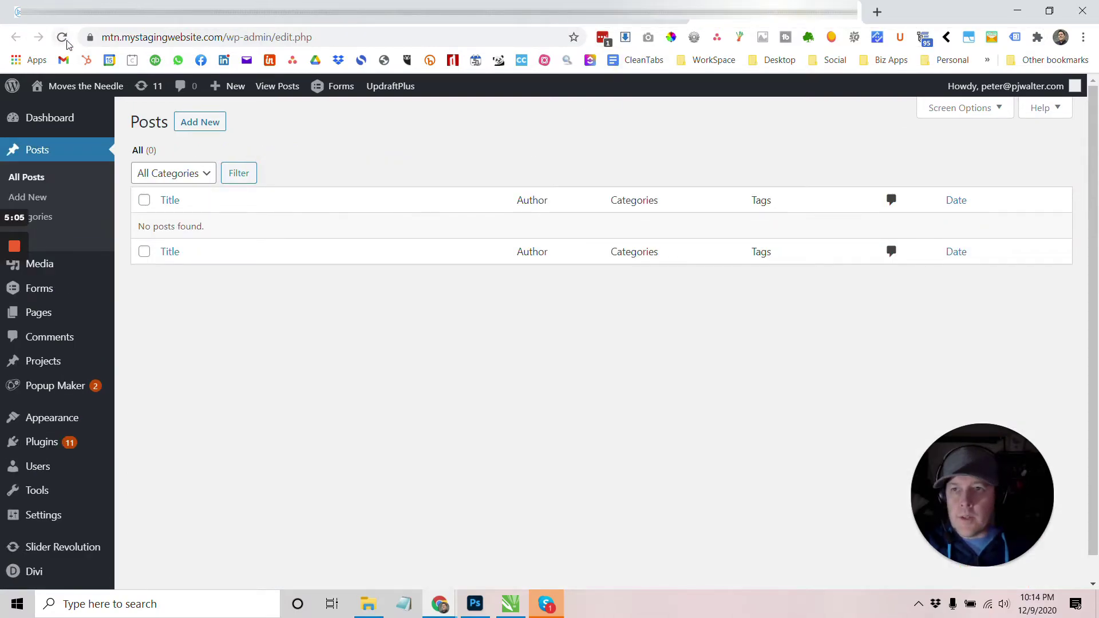
Reload All Posts to show the 49 imported posts and preview the part 1 draft.
left_click(61, 36)
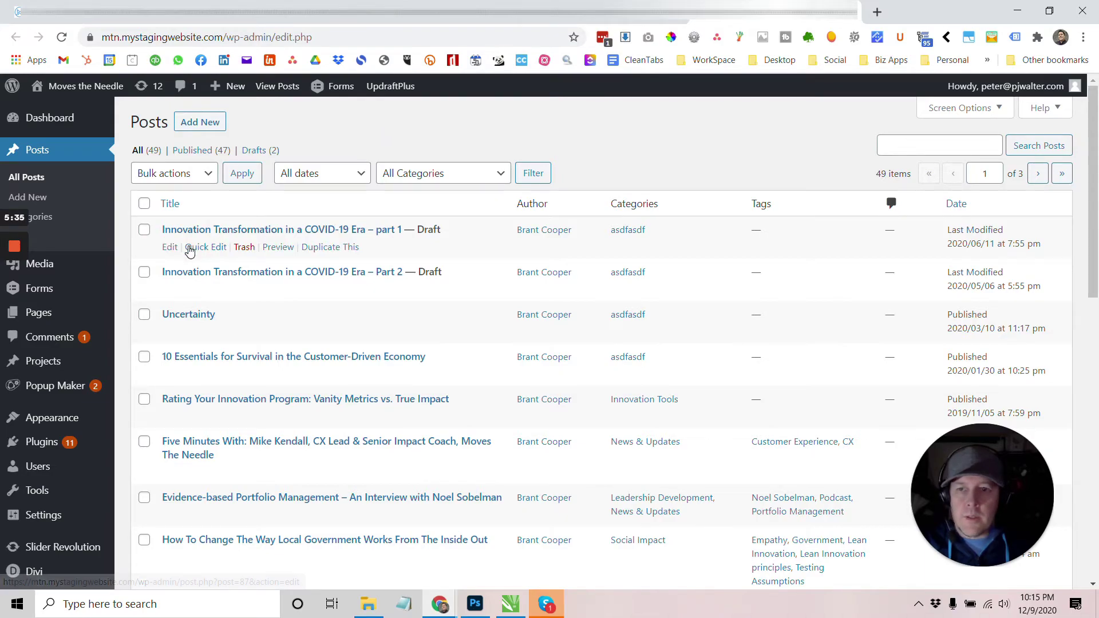
left_click(279, 248)
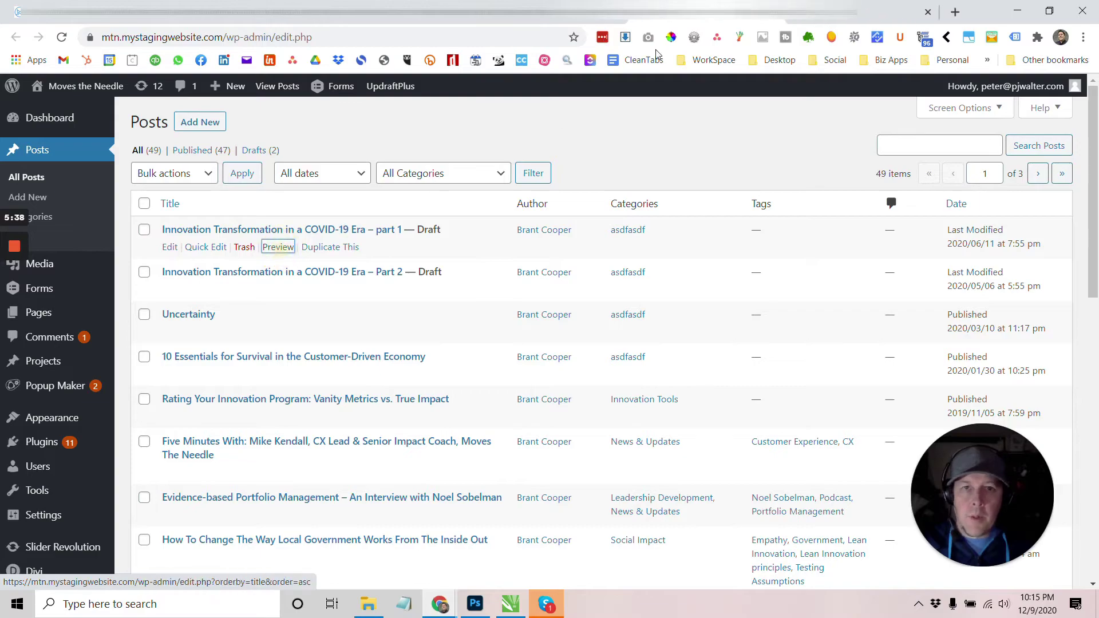
left_click(830, 20)
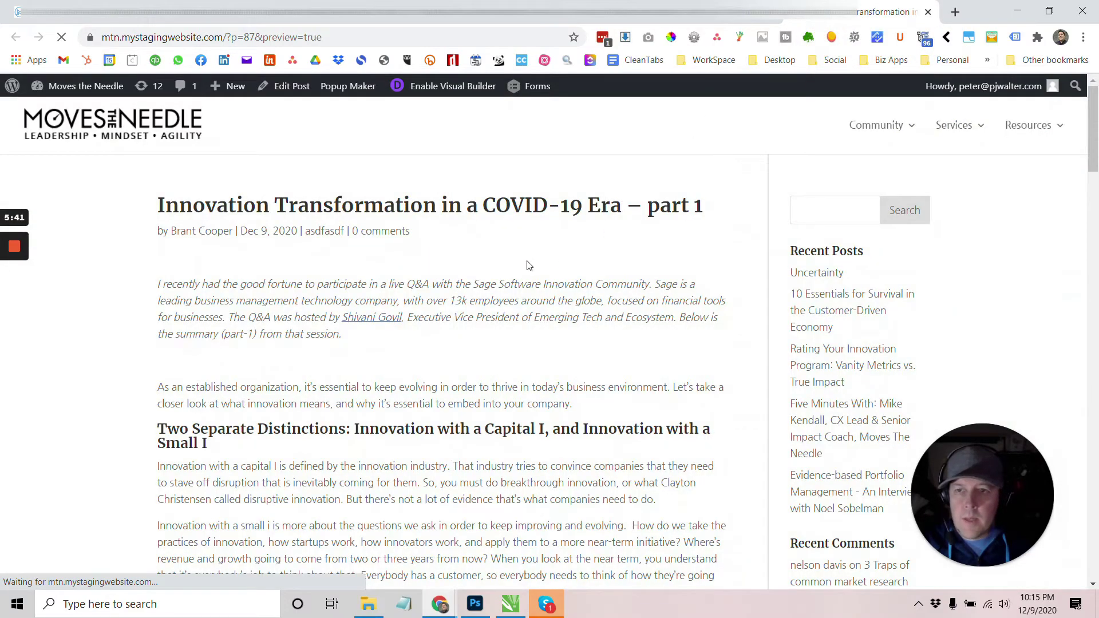
scroll(453, 257, "down", 6)
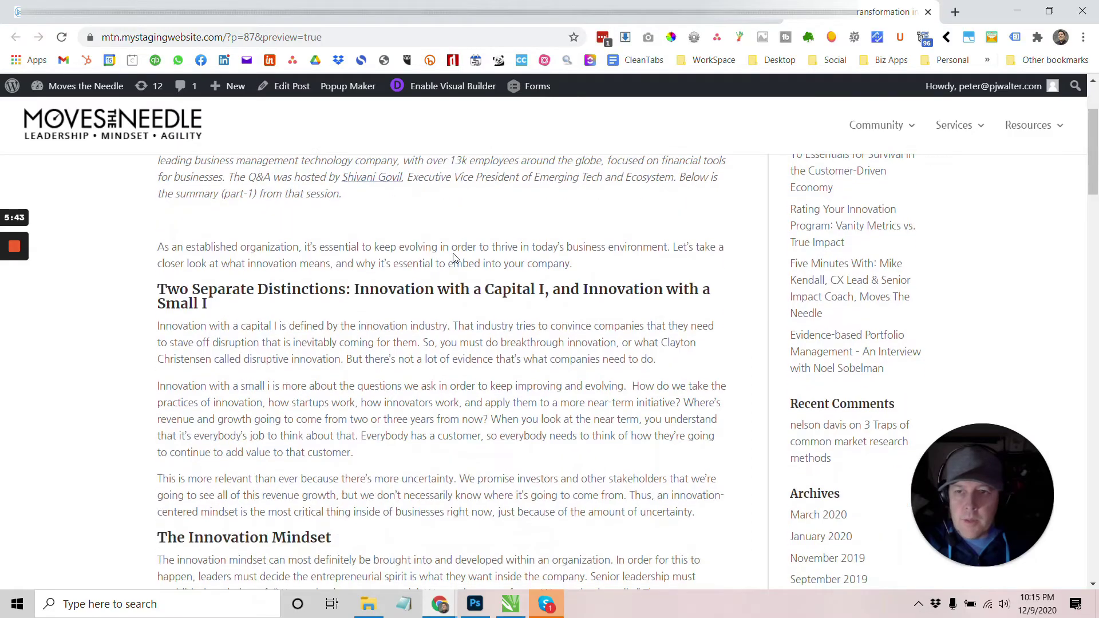
scroll(454, 258, "down", 15)
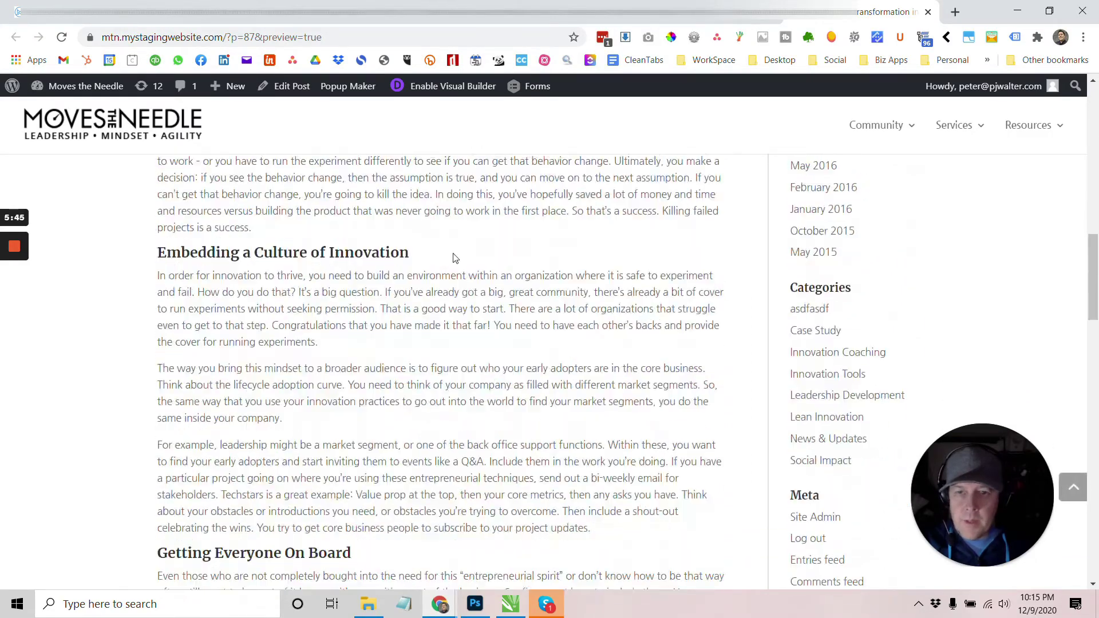
scroll(454, 258, "down", 6)
scroll(454, 258, "up", 20)
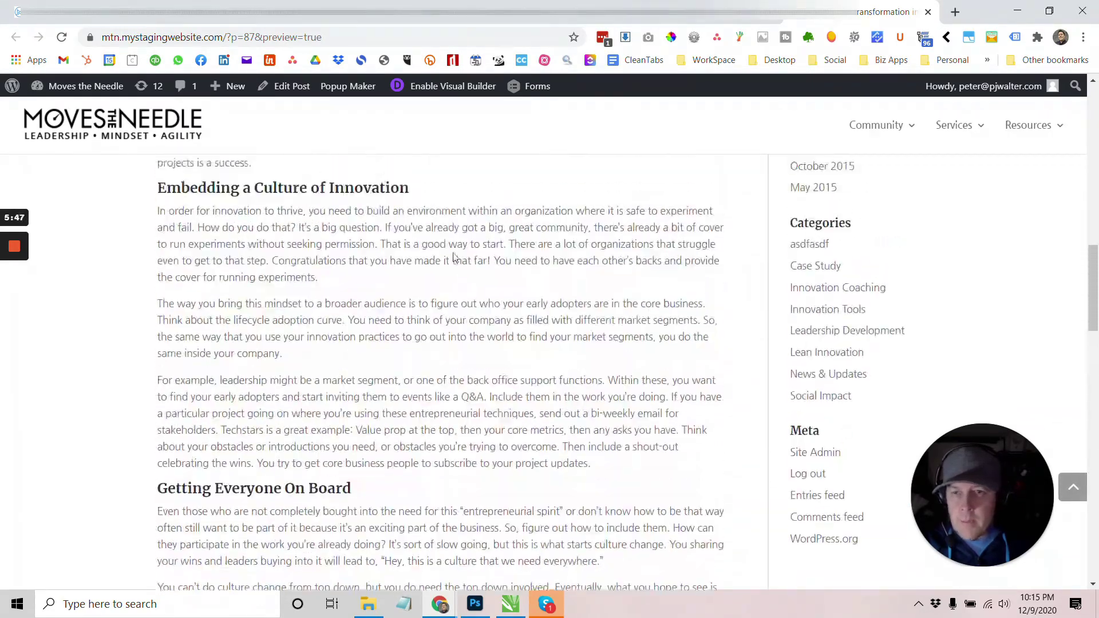
scroll(453, 257, "up", 9)
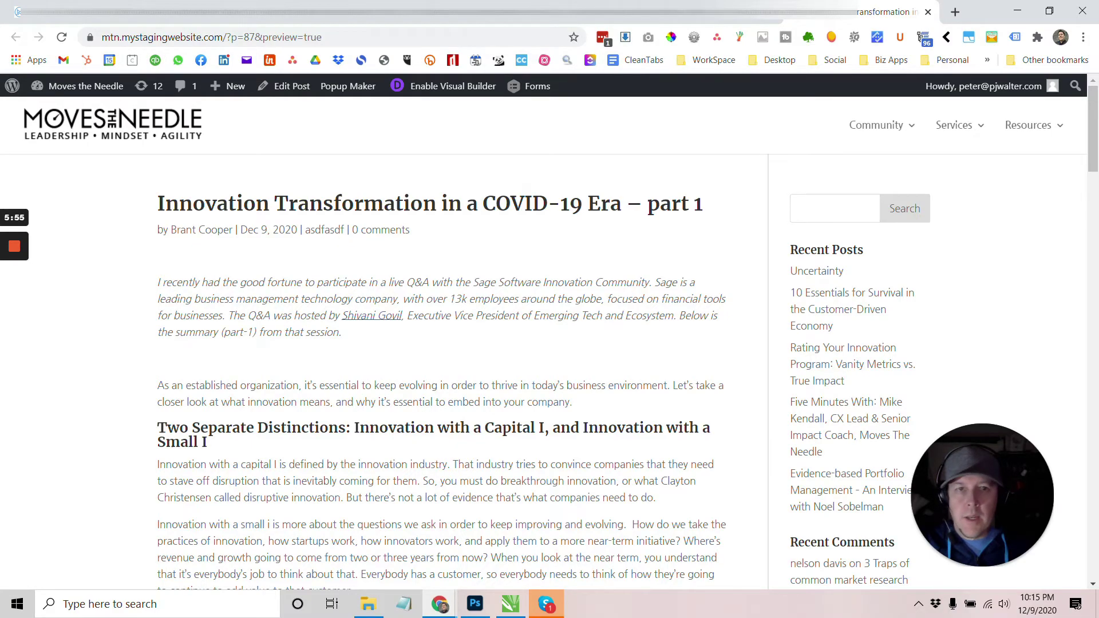
key("alt+Left")
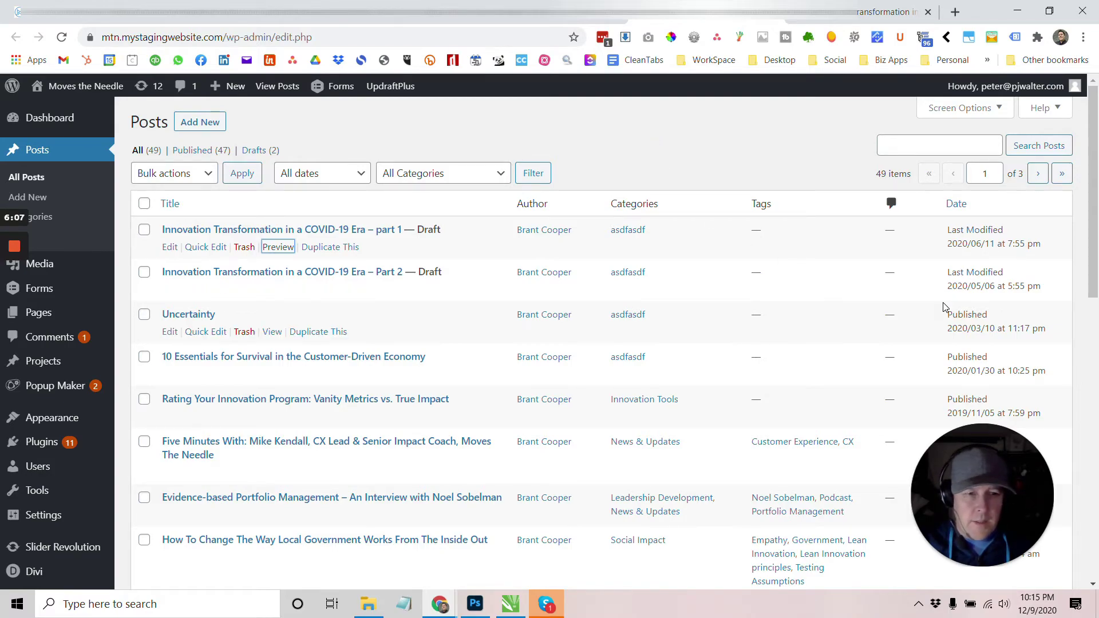
scroll(595, 298, "down", 4)
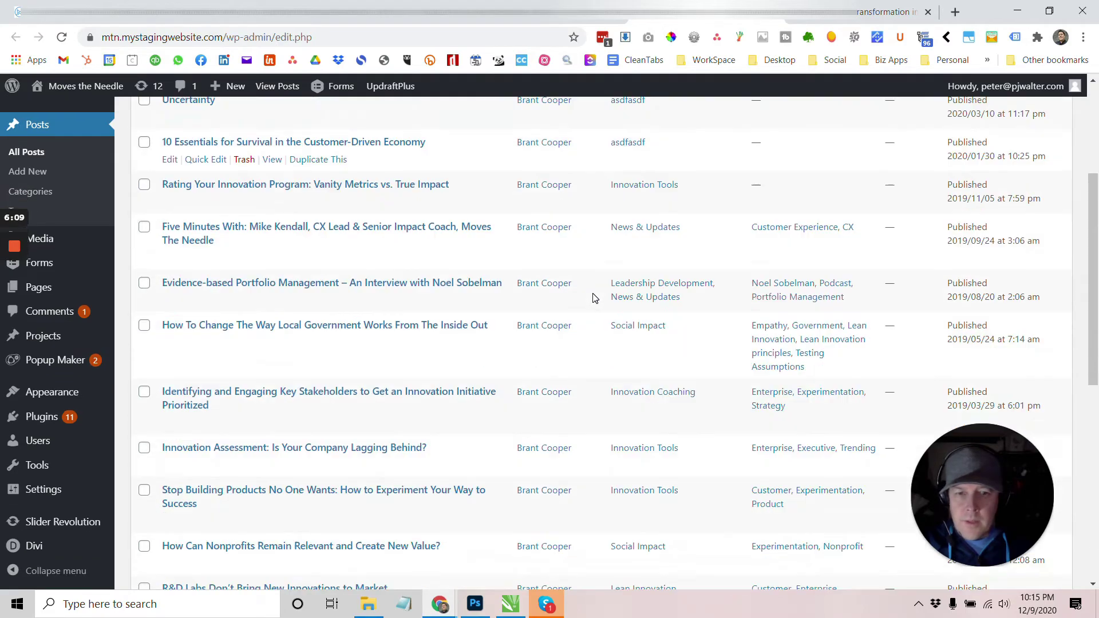
scroll(595, 298, "down", 3)
scroll(595, 298, "down", 3)
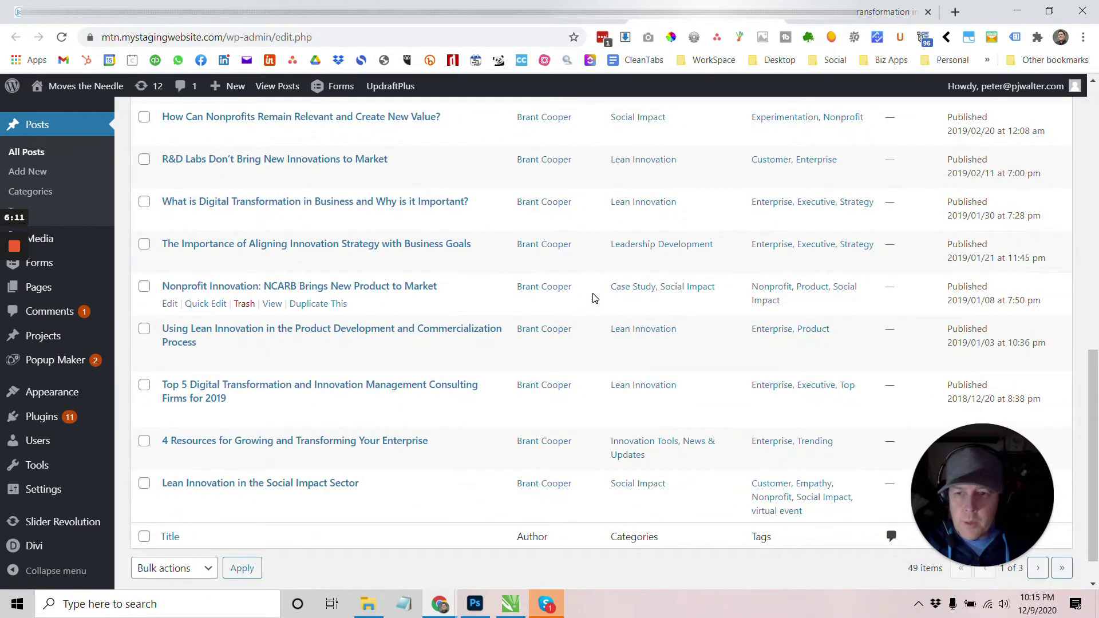
scroll(595, 298, "up", 10)
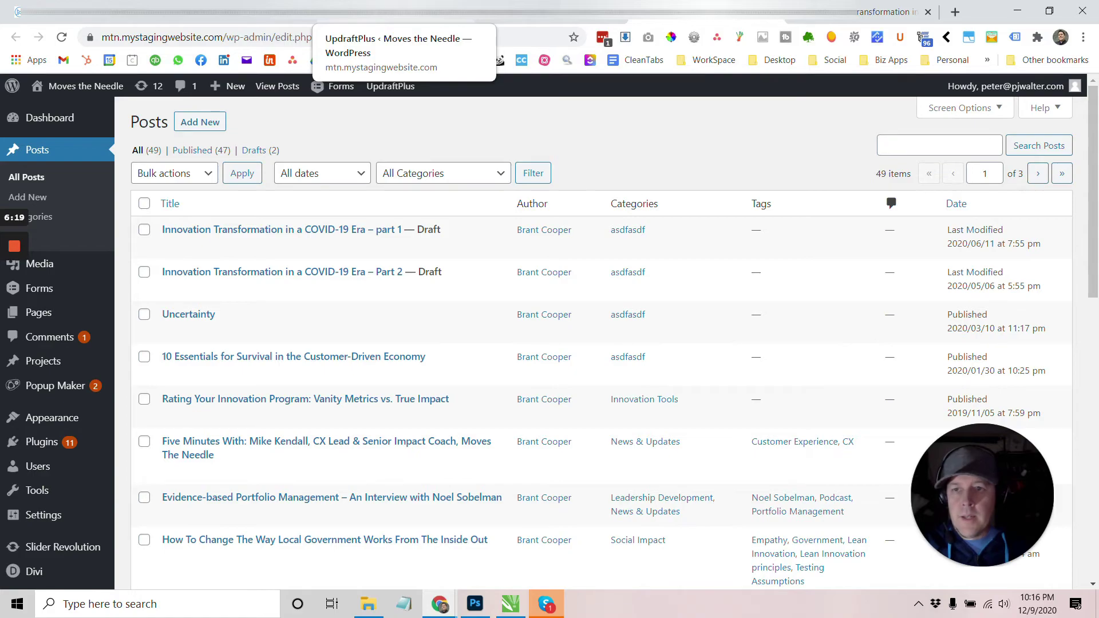
Relaunch the WordPress importer from Tools > Import and attach Squarespace-Wordpress-Export-12-08-2020.xml.
left_click(232, 13)
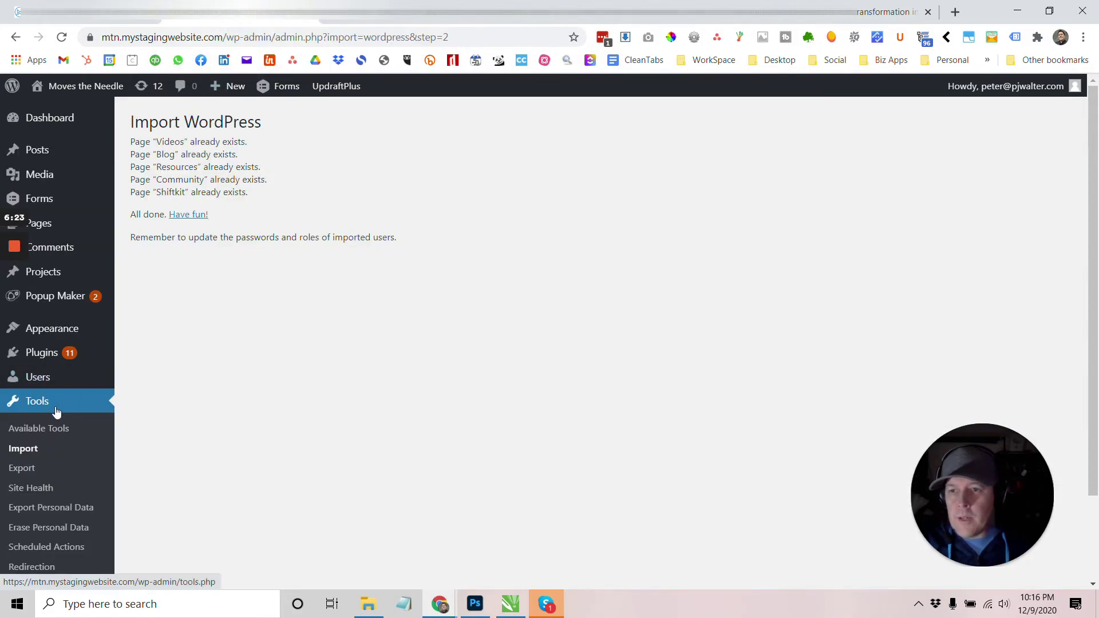
left_click(42, 448)
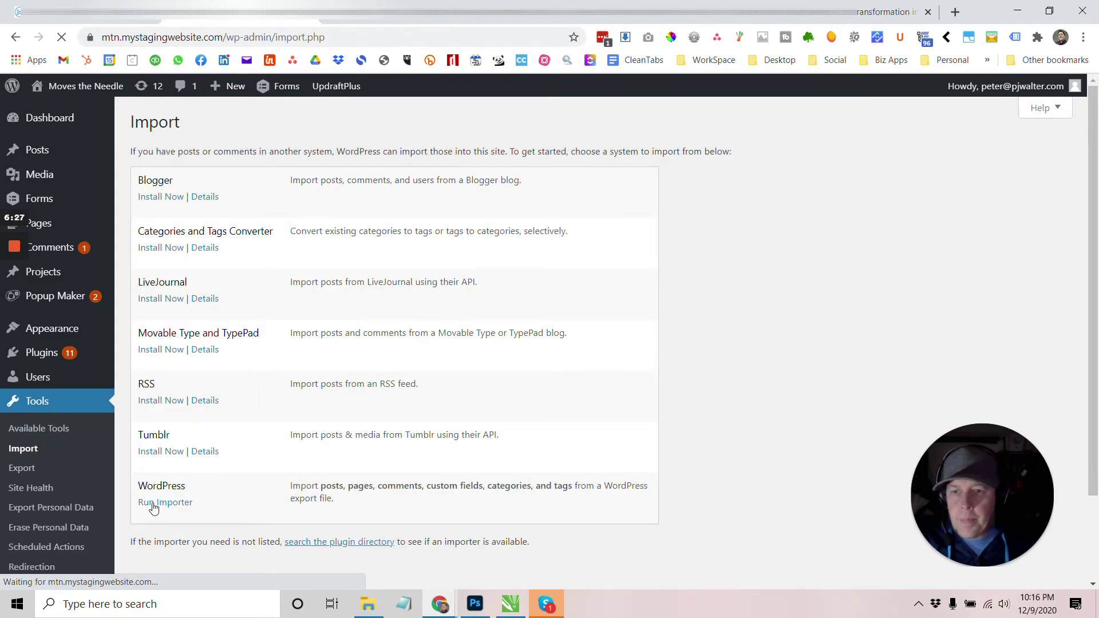
left_click(156, 506)
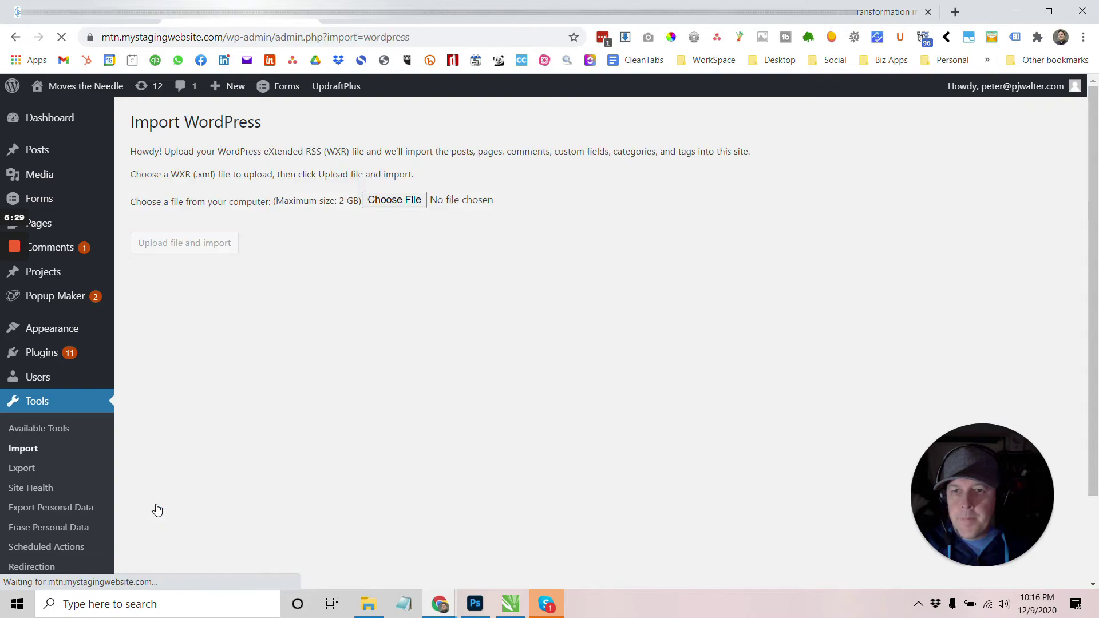
left_click(385, 201)
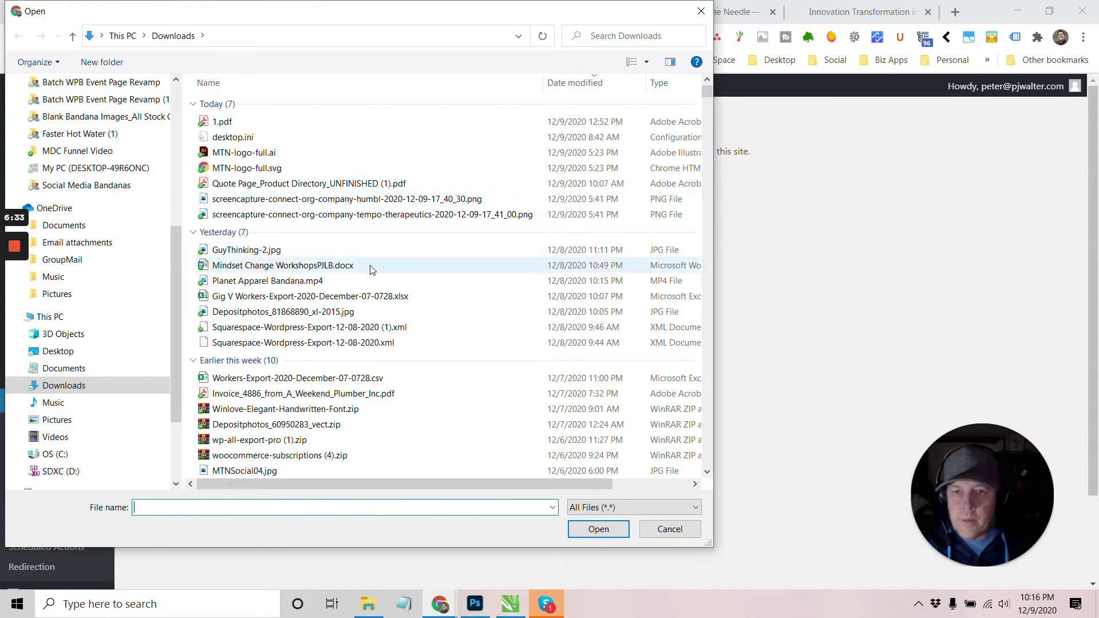
left_click(366, 342)
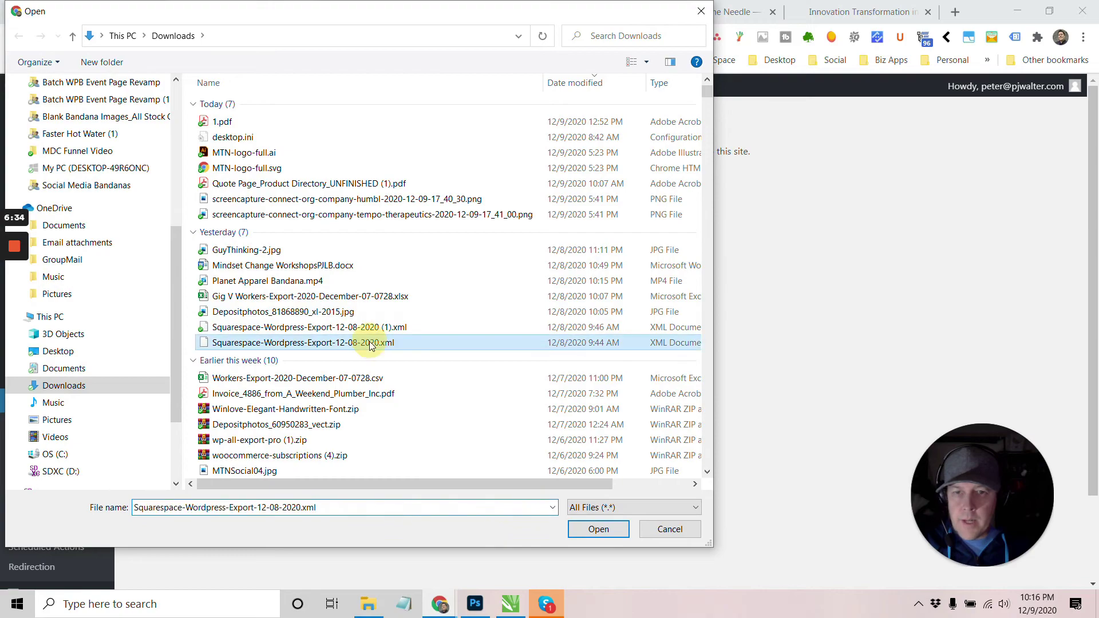
left_click(607, 528)
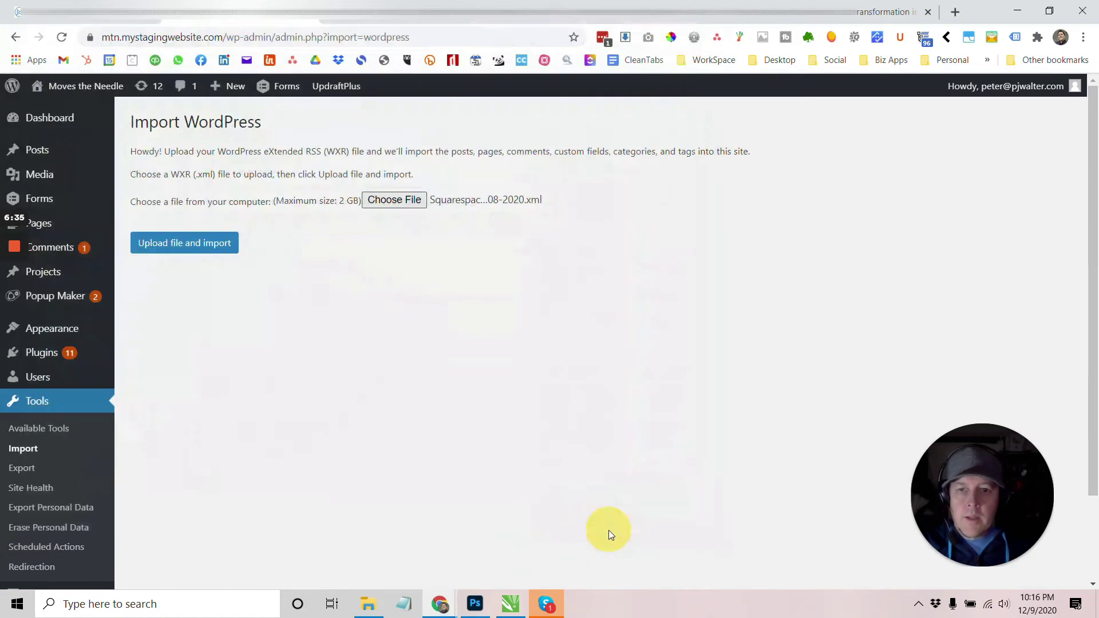
Upload the export and submit it with file attachments enabled, triggering 'Programs' and 'About' already-exist notices.
left_click(193, 246)
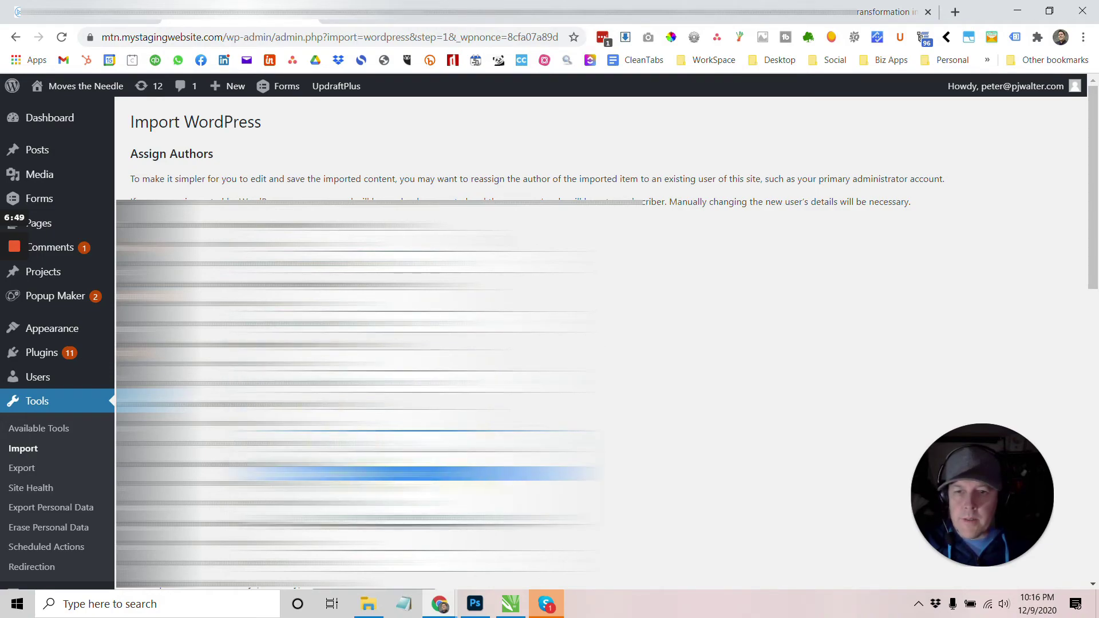
scroll(644, 375, "down", 2)
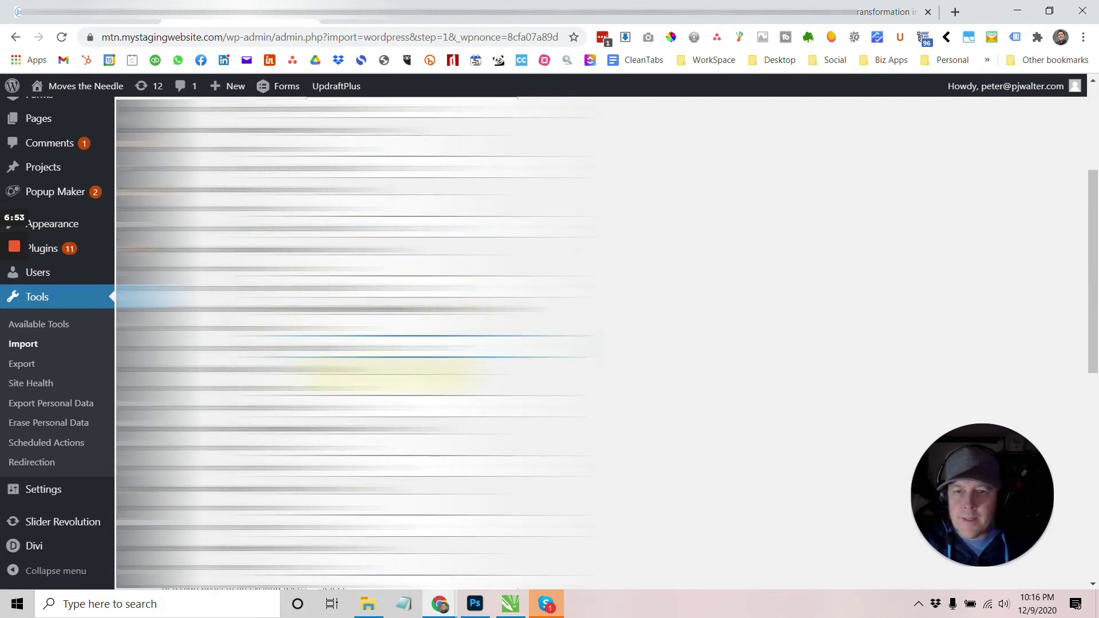
scroll(601, 344, "down", 2)
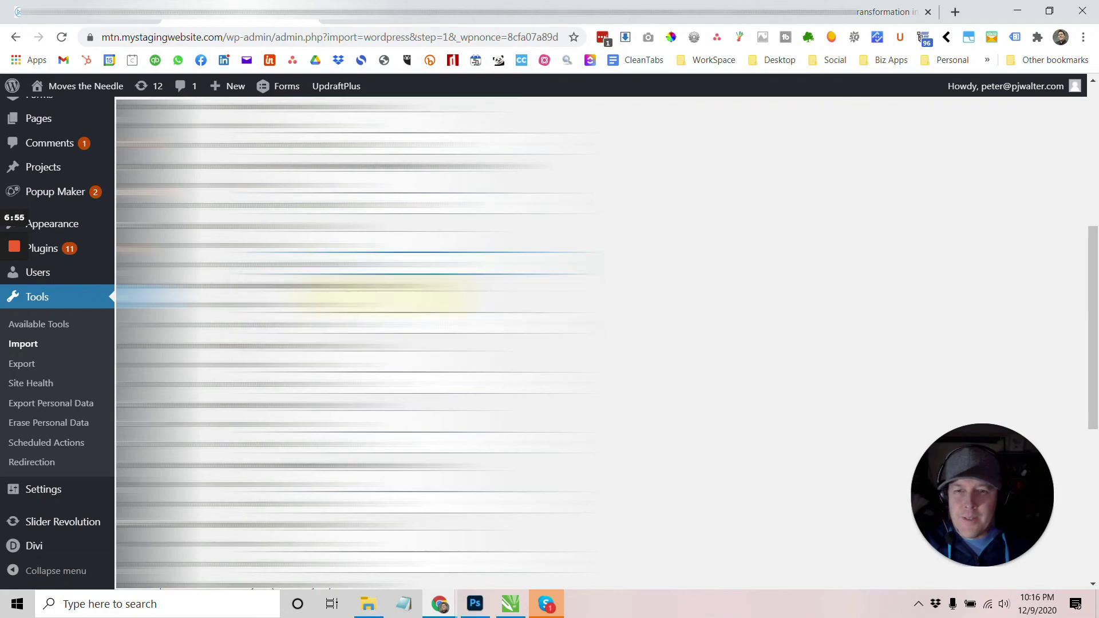
scroll(601, 343, "down", 2)
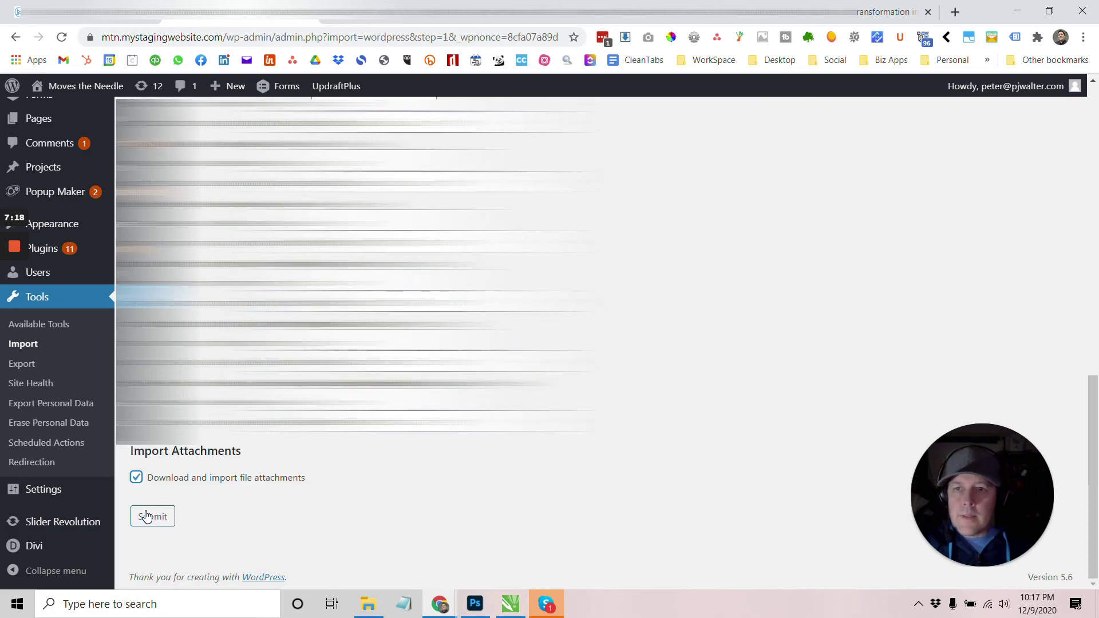
left_click(151, 516)
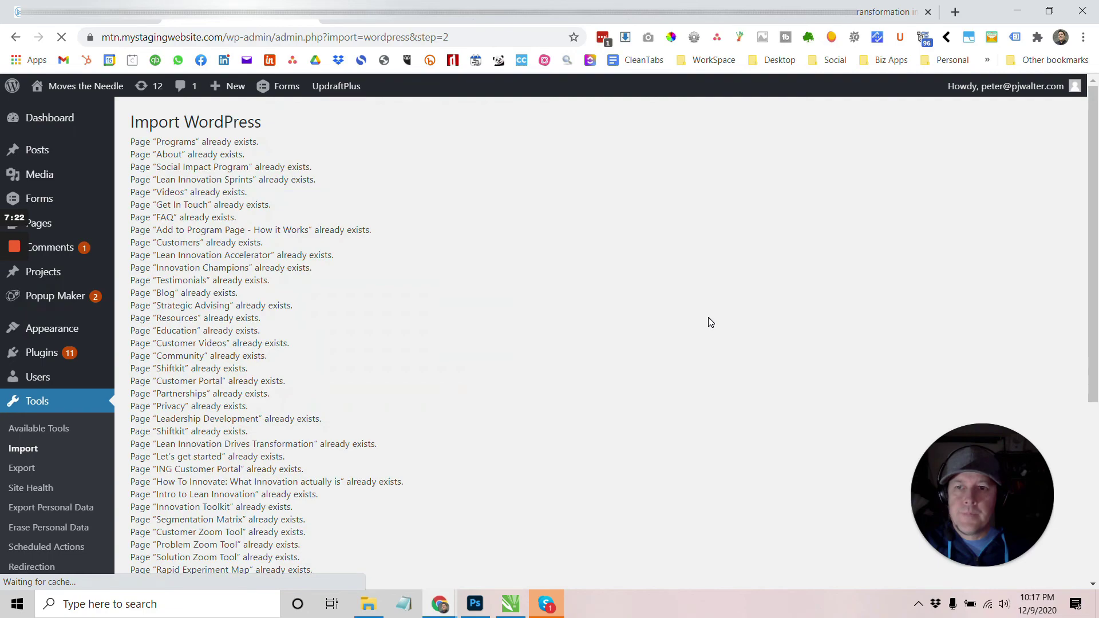
scroll(549, 343, "down", 5)
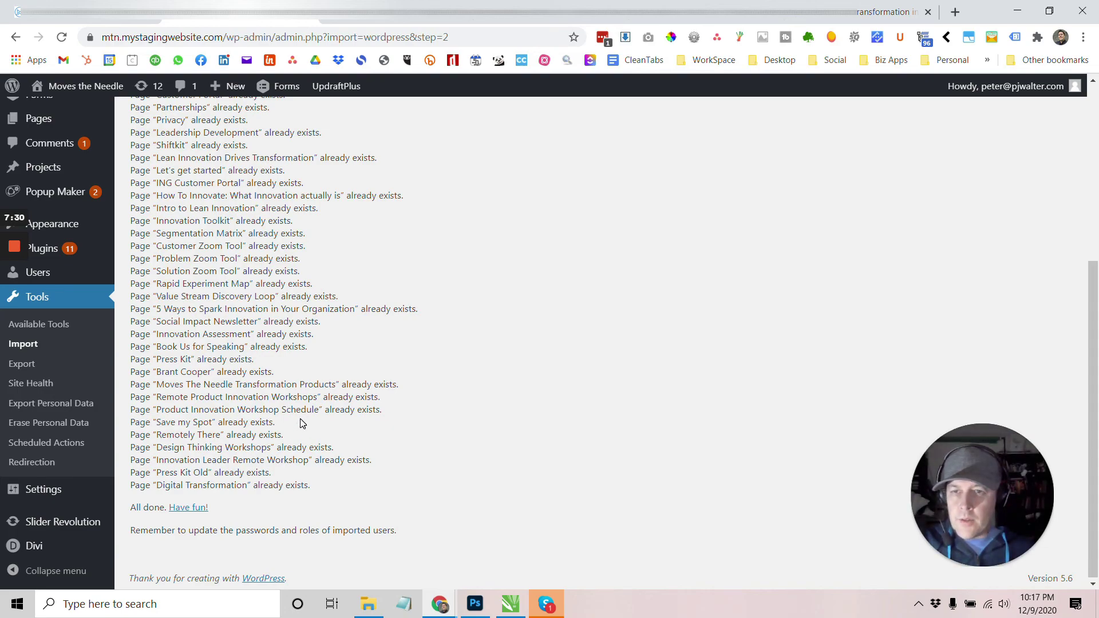
scroll(301, 422, "up", 5)
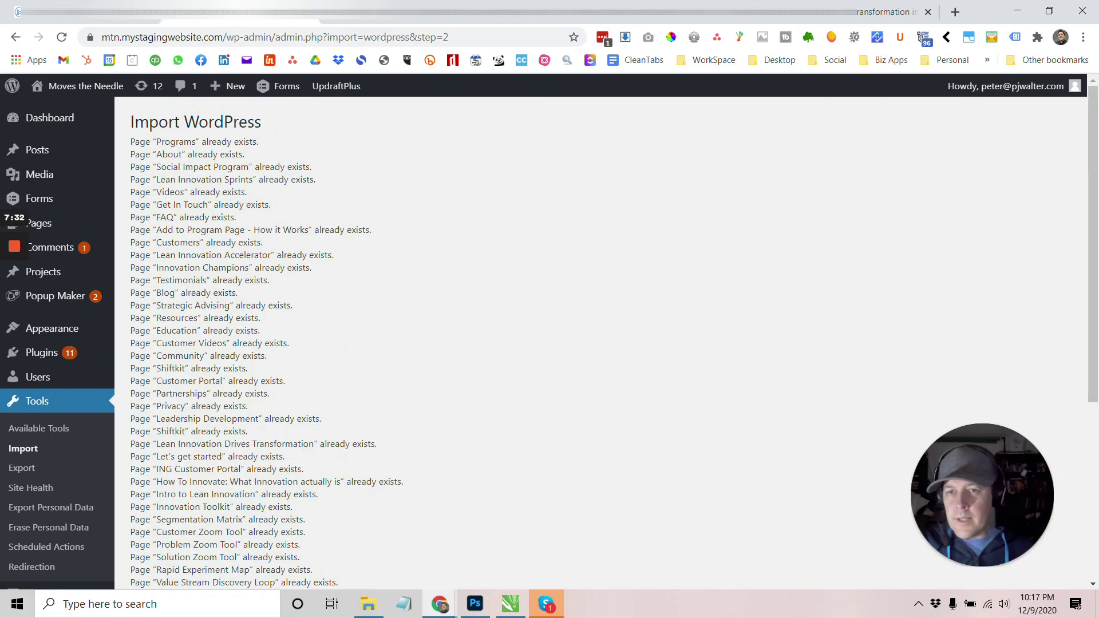
scroll(550, 344, "down", 5)
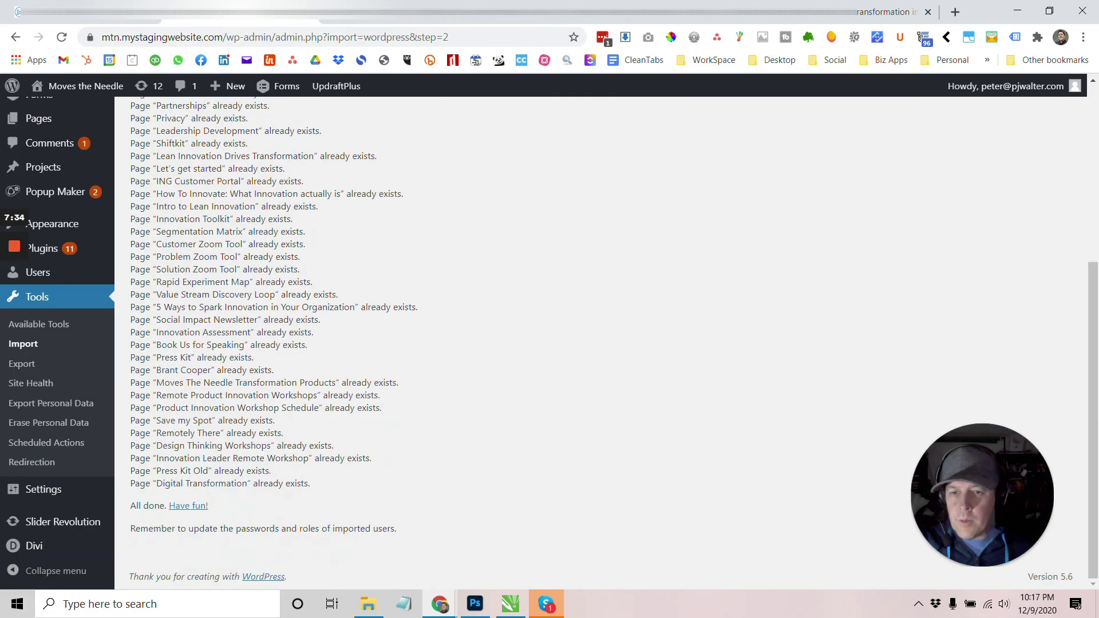